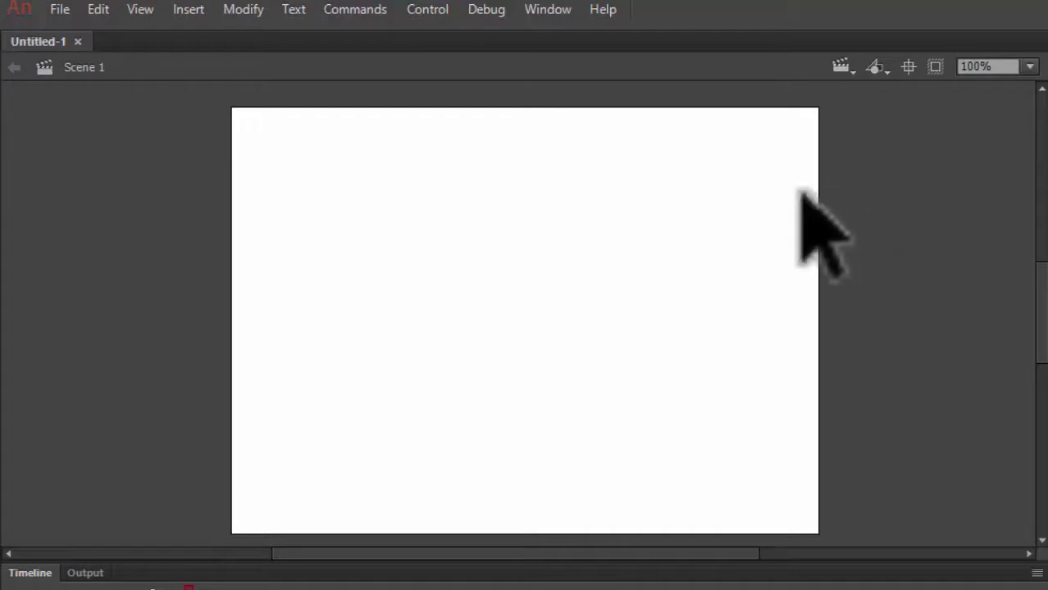
# Step: View the stage at 50% and then 400% magnification, and scroll across the enlarged stage horizontally and vertically
pyautogui.click(1030, 67)
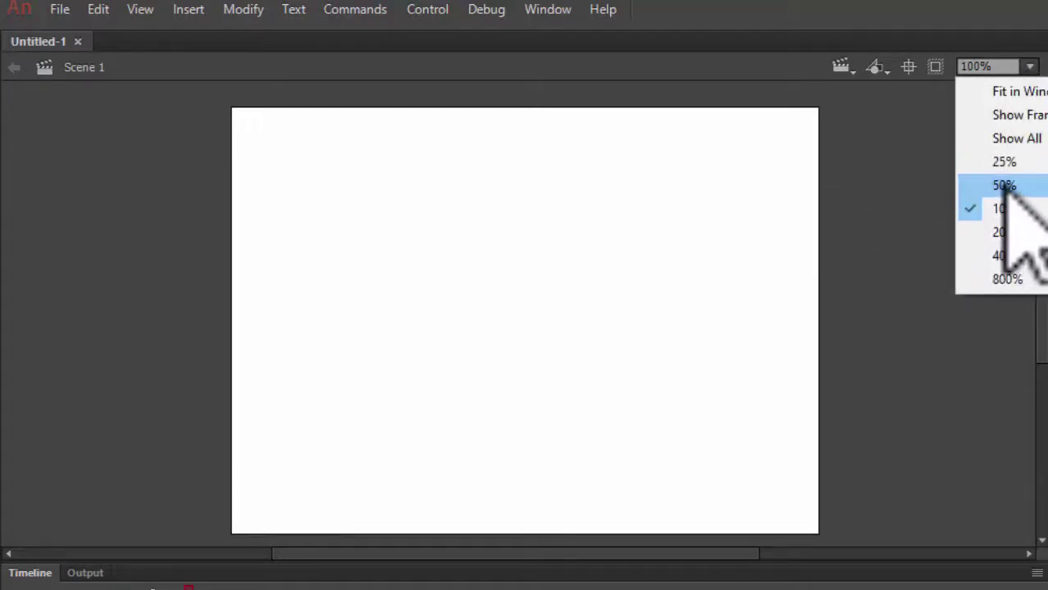
pyautogui.click(1004, 186)
pyautogui.click(1030, 68)
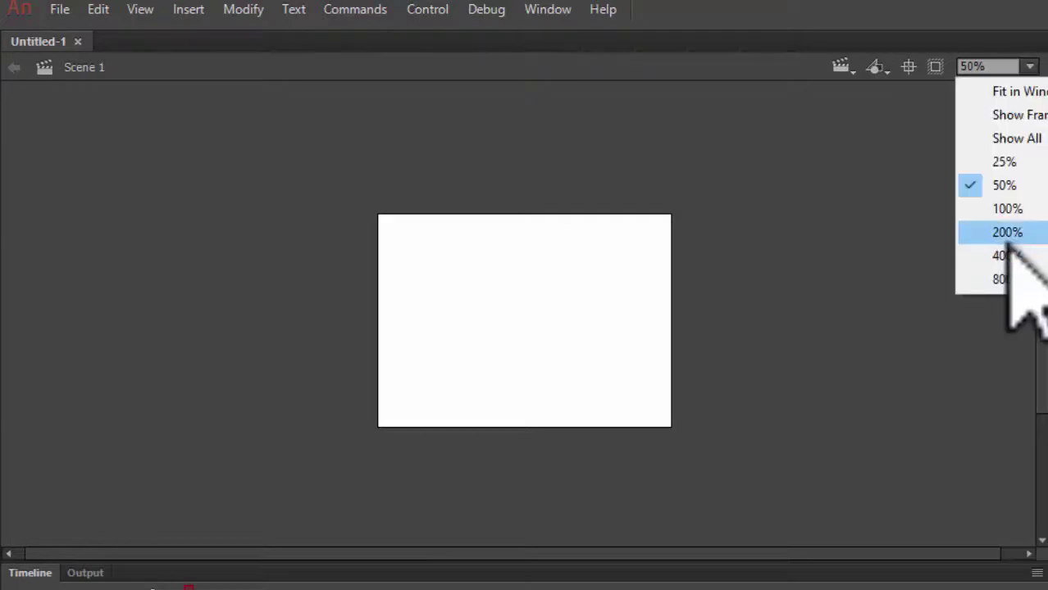
pyautogui.click(1010, 255)
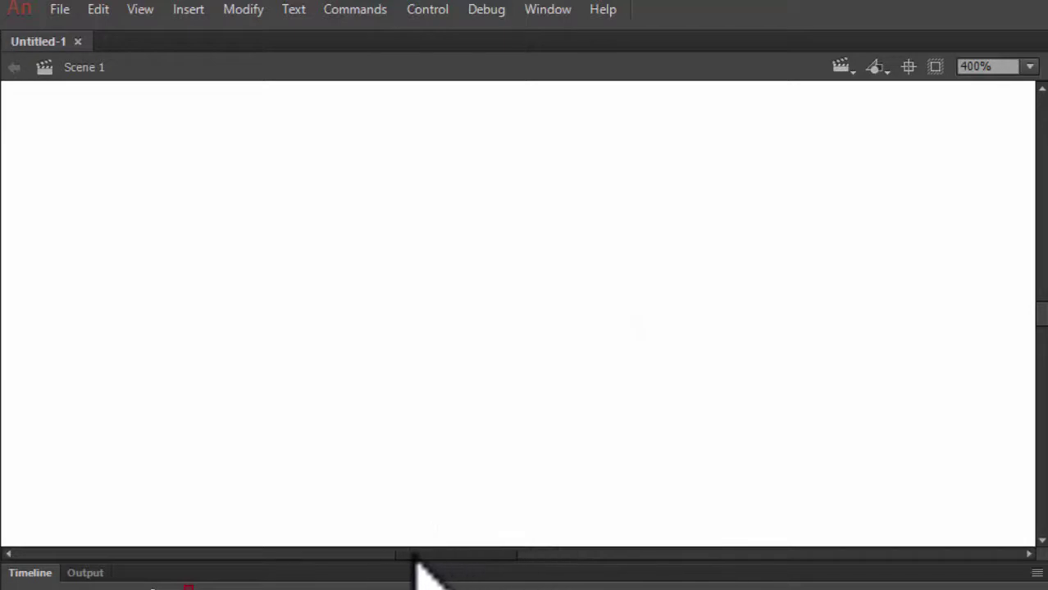
pyautogui.moveTo(413, 555); pyautogui.dragTo(455, 564)
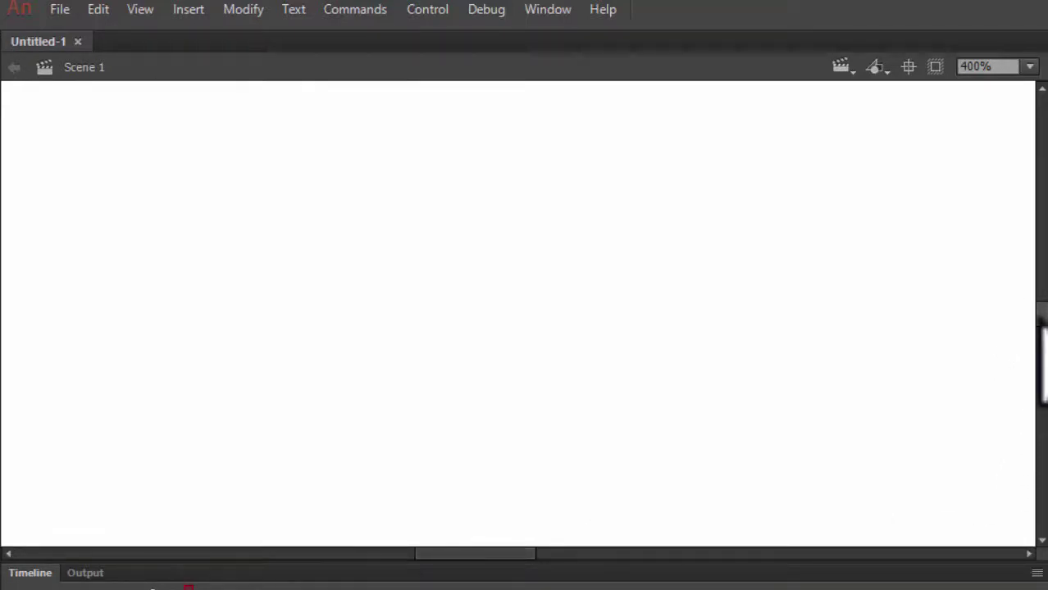
pyautogui.moveTo(1041, 308)
pyautogui.mouseDown()
pyautogui.moveTo(1041, 270)
pyautogui.moveTo(1036, 291)
pyautogui.mouseUp()
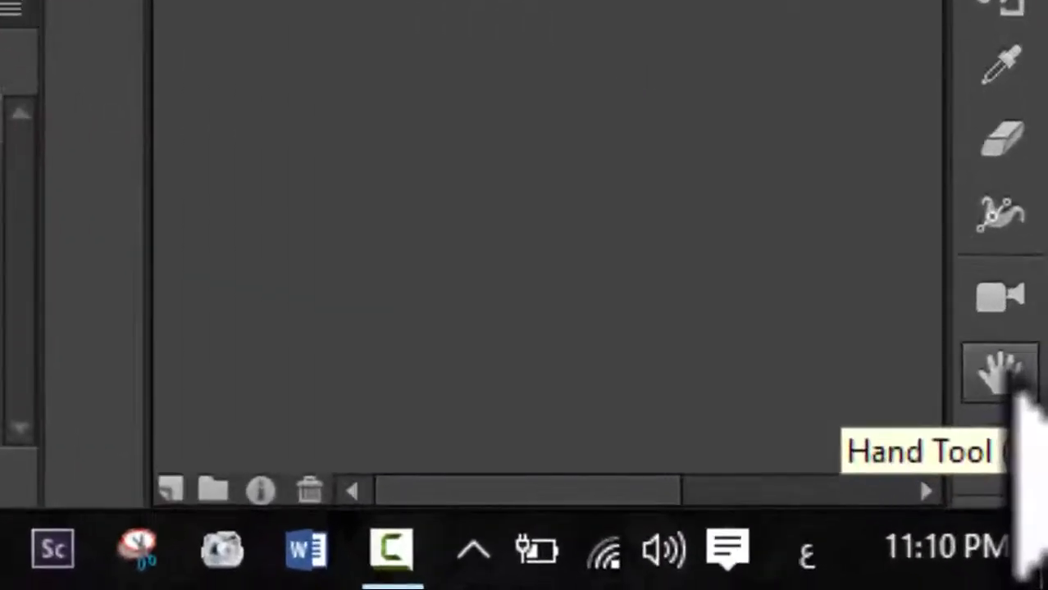
# Step: Pan the stage with the Hand tool at 400% and 100% magnification, and re-center it with Center Stage
pyautogui.click(1037, 529)
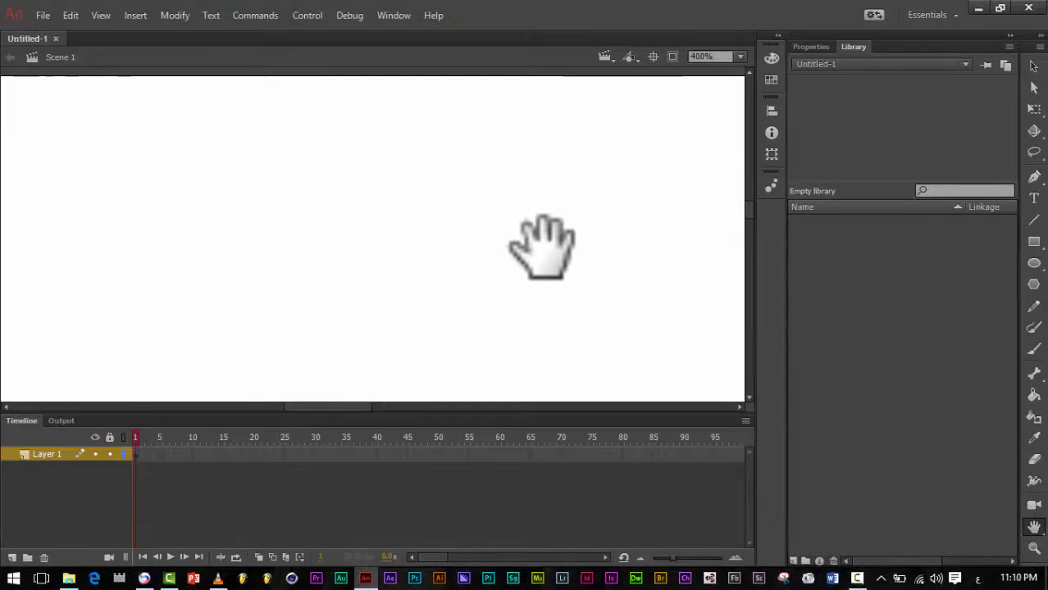
pyautogui.moveTo(246, 199); pyautogui.dragTo(381, 197)
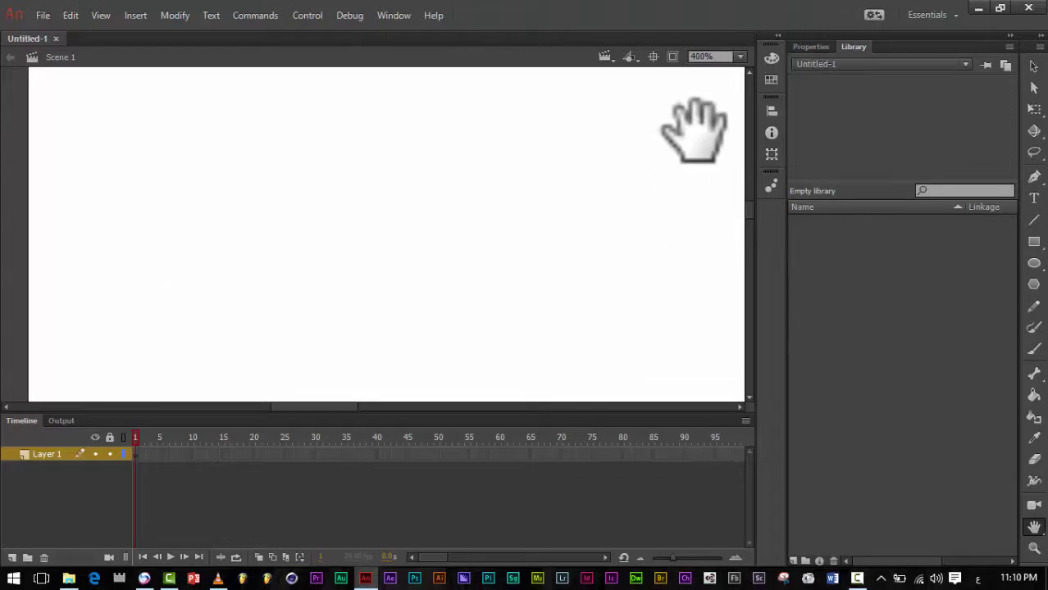
pyautogui.click(739, 56)
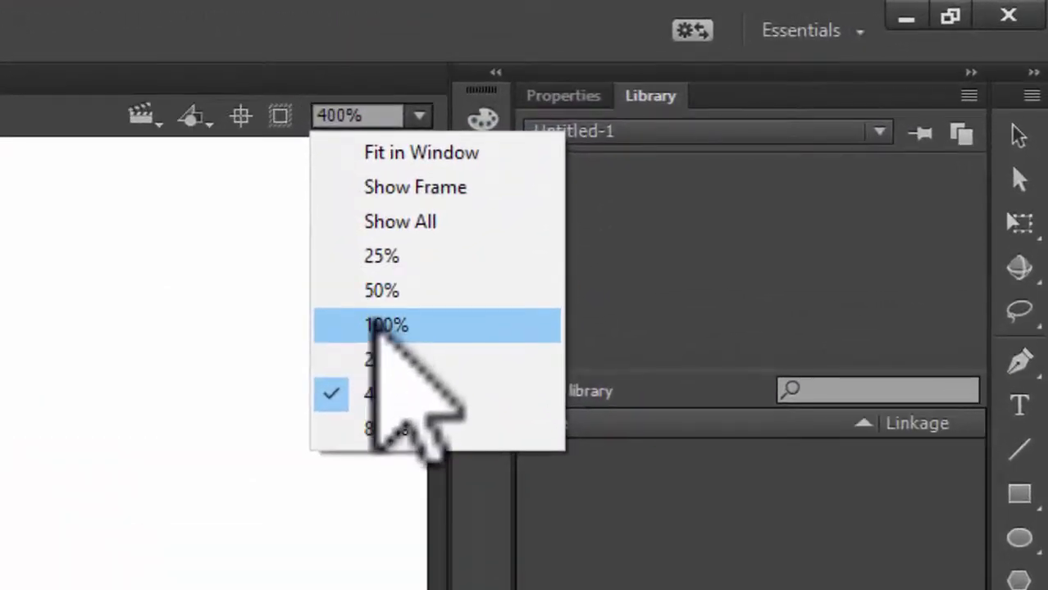
pyautogui.click(368, 325)
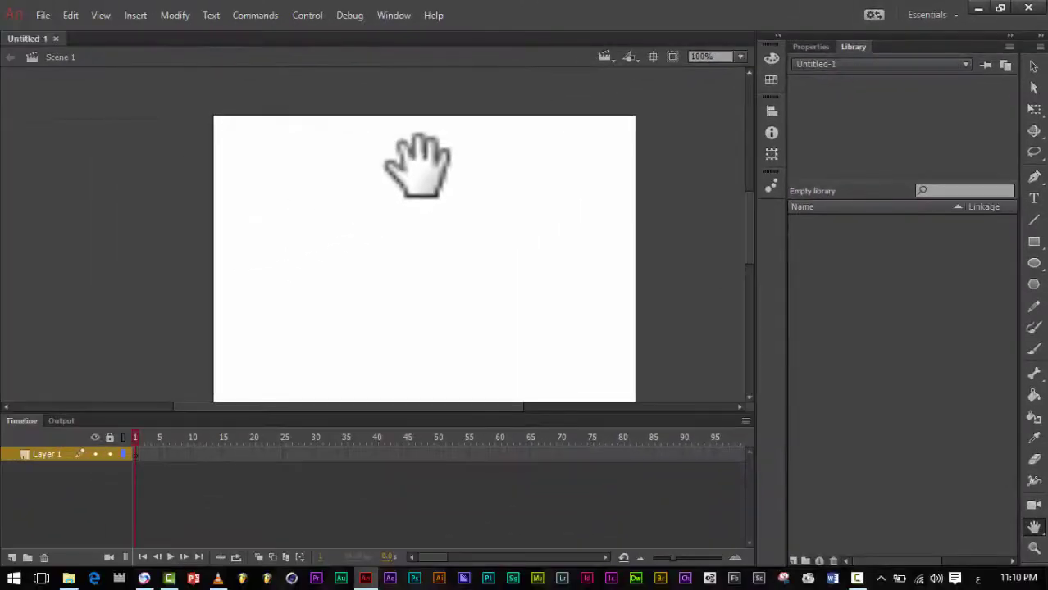
pyautogui.moveTo(418, 164); pyautogui.dragTo(697, 393)
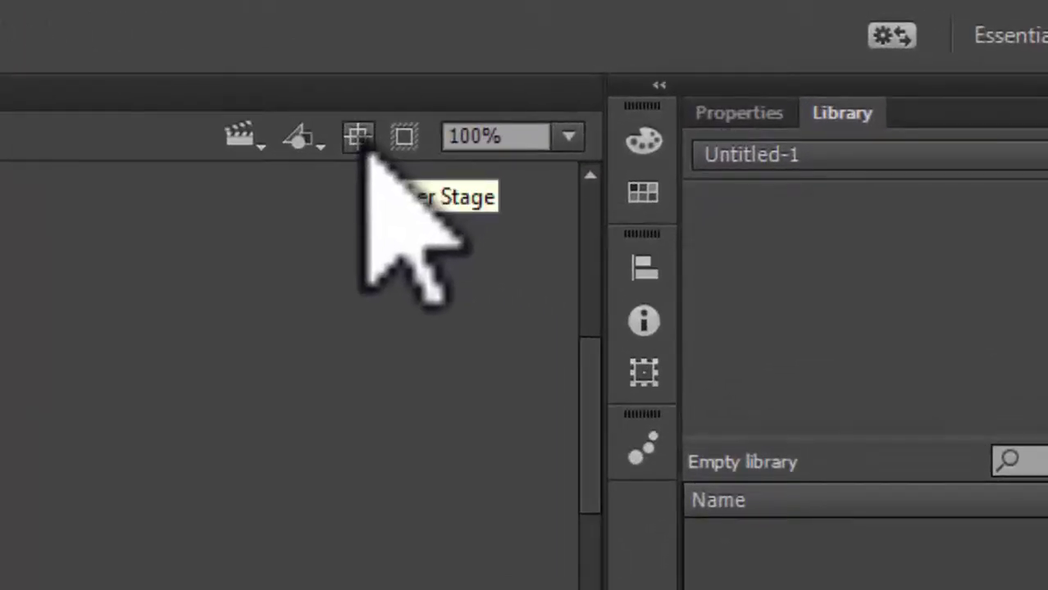
pyautogui.click(358, 137)
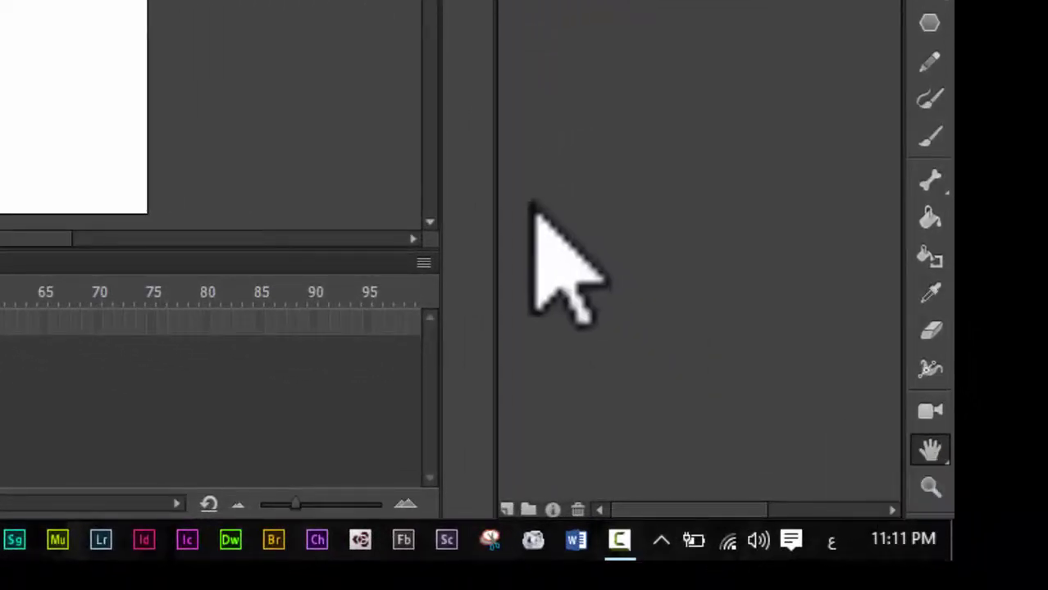
# Step: Zoom in on the stage's upper-right corner with the Zoom tool up to 2000%
pyautogui.click(925, 494)
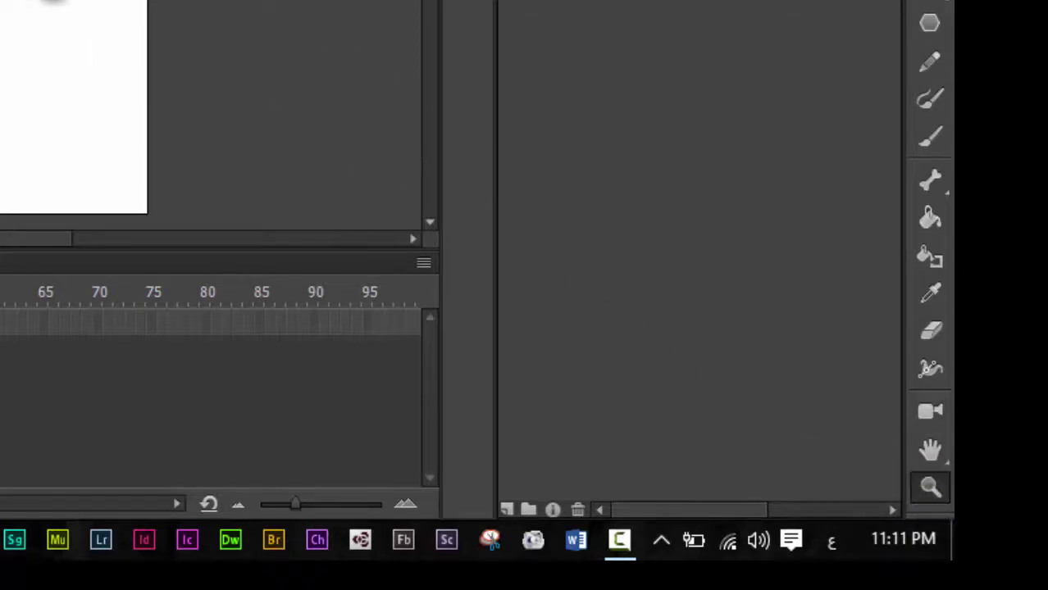
pyautogui.click(0, 0)
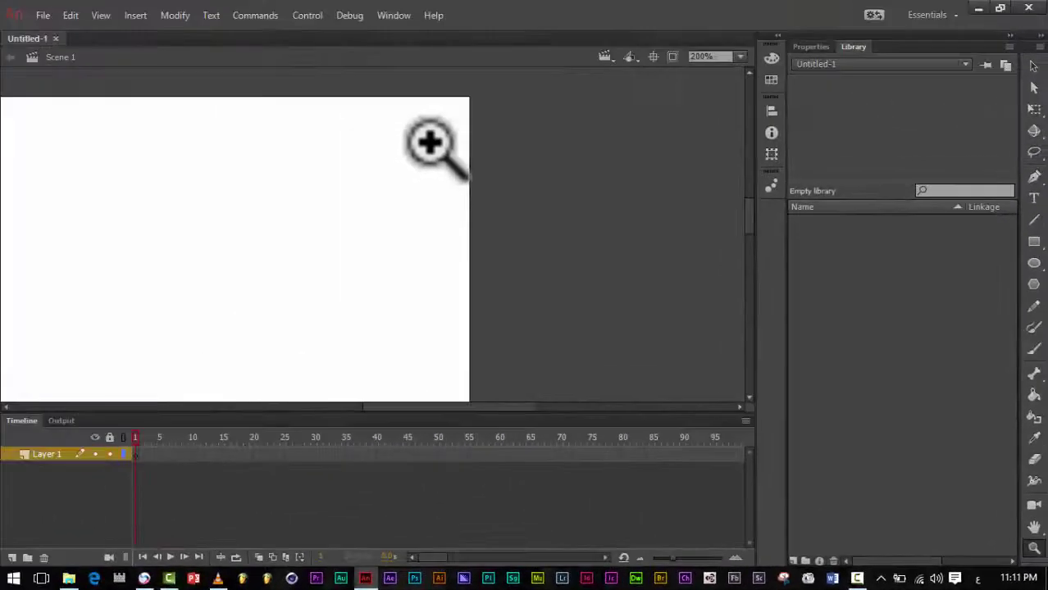
pyautogui.click(418, 148)
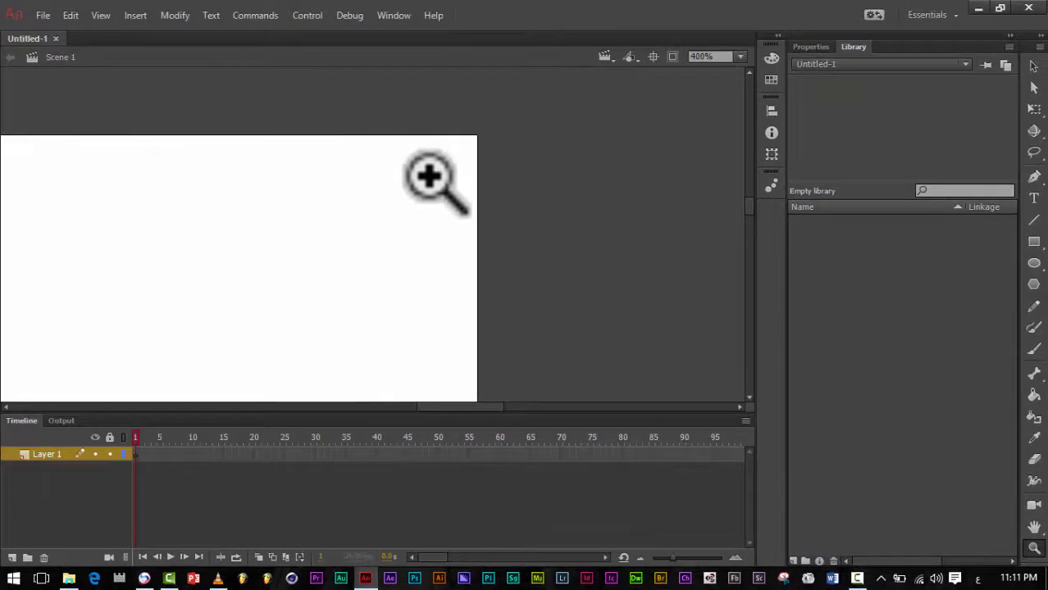
pyautogui.click(335, 283)
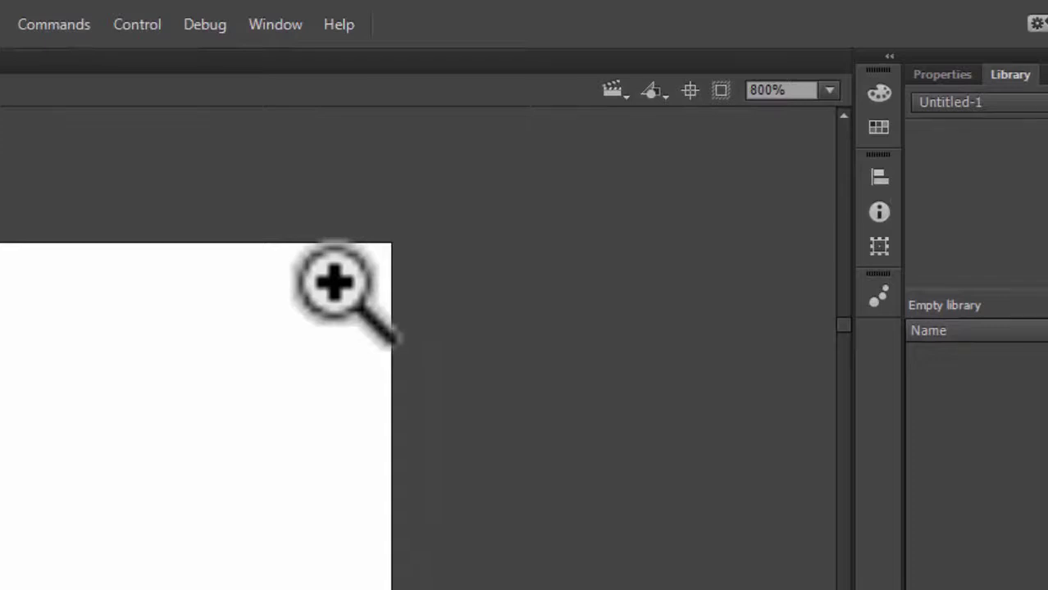
pyautogui.click(334, 283)
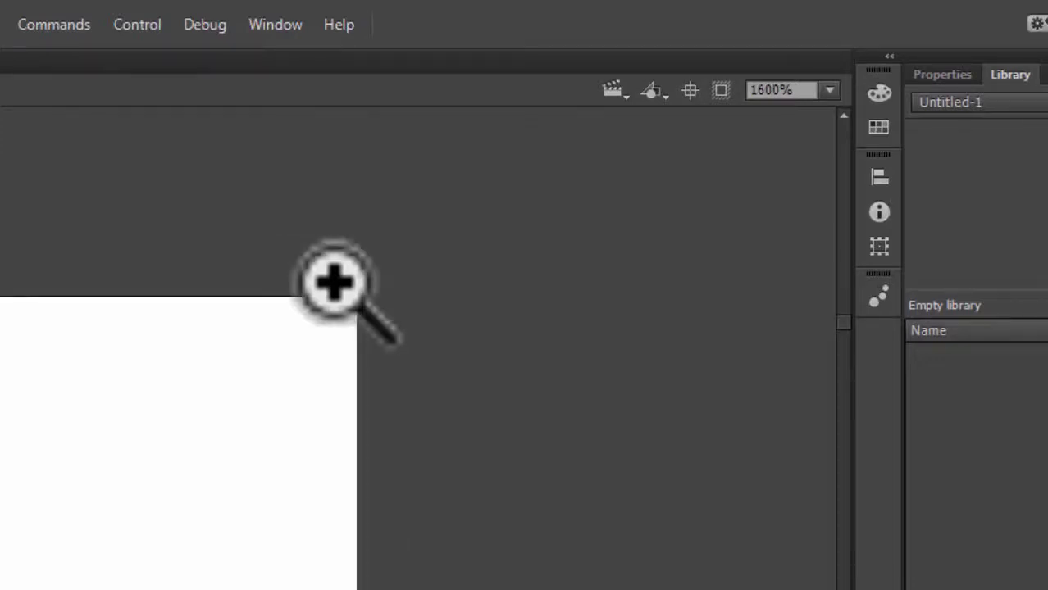
pyautogui.click(329, 332)
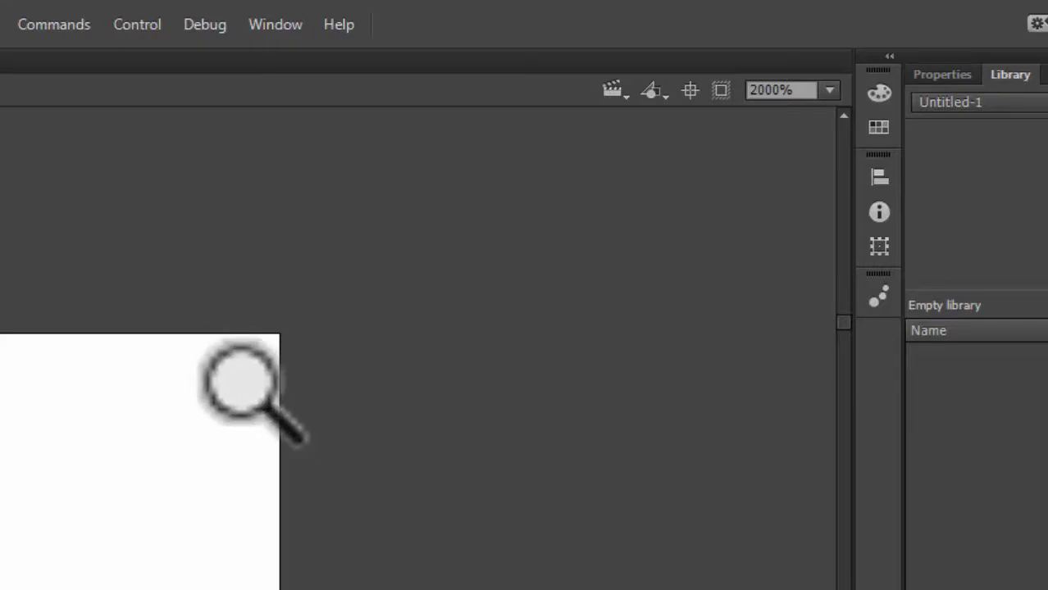
# Step: Zoom out from the stage with the Zoom tool down to 4%, and restore the magnification to 100%
pyautogui.press('alt')
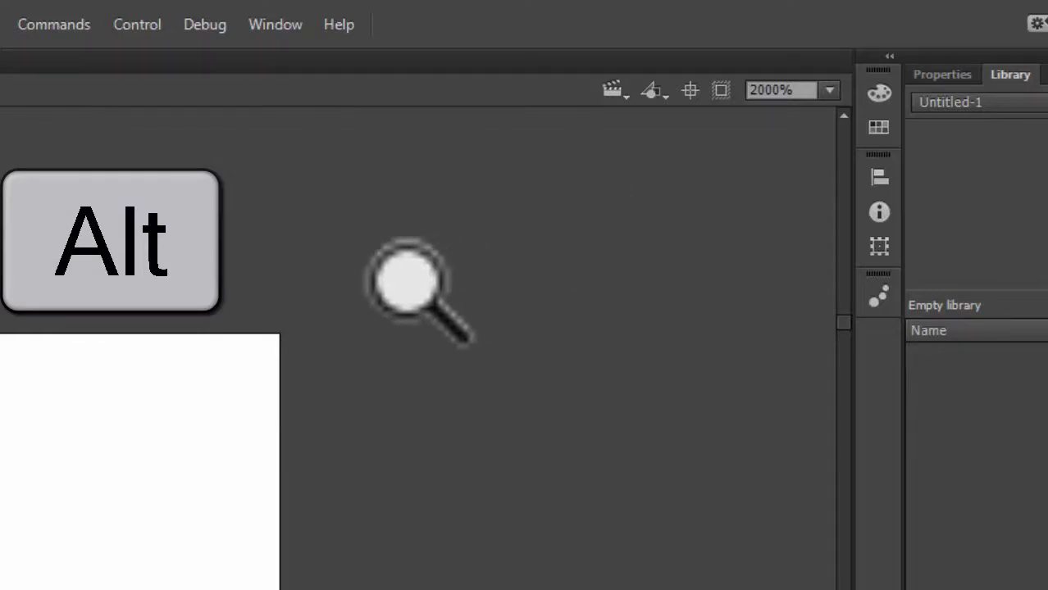
pyautogui.press('alt')
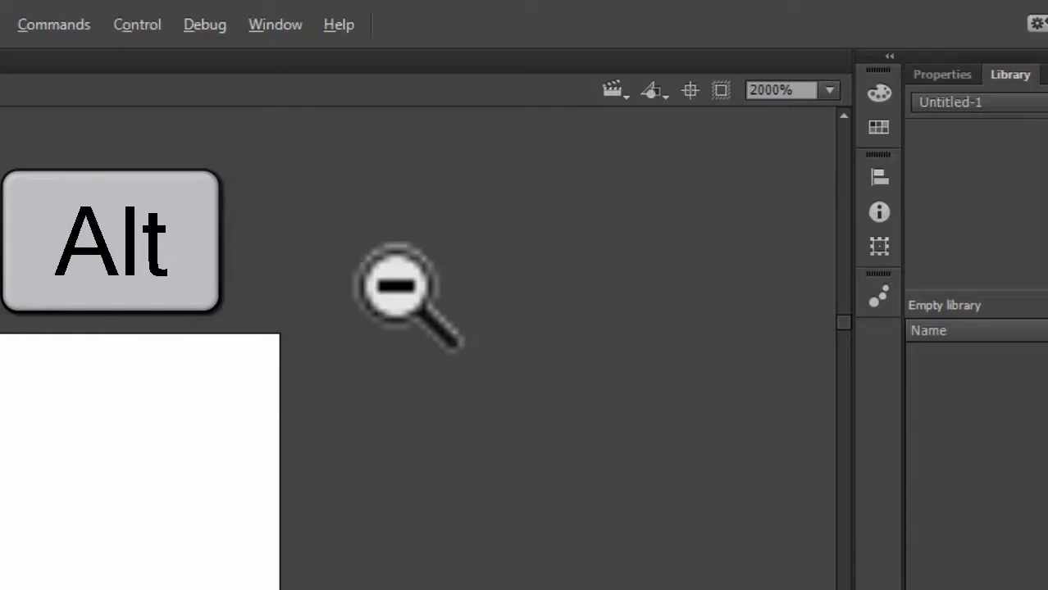
pyautogui.keyDown('alt'); pyautogui.click(261, 377); pyautogui.keyUp('alt')
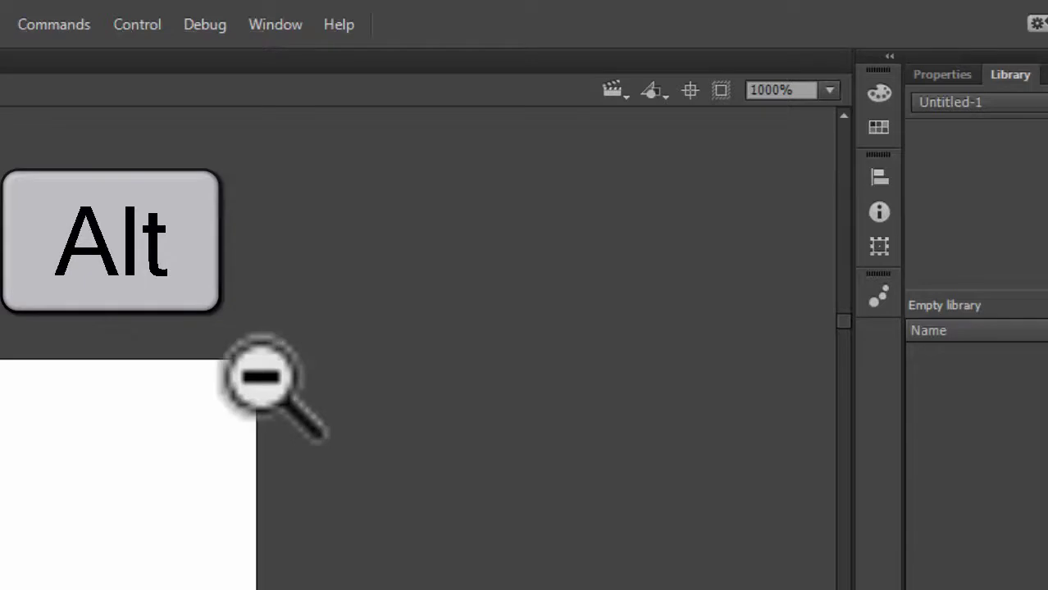
pyautogui.keyDown('alt'); pyautogui.click(261, 377); pyautogui.keyUp('alt')
pyautogui.keyDown('alt'); pyautogui.click(261, 377); pyautogui.keyUp('alt')
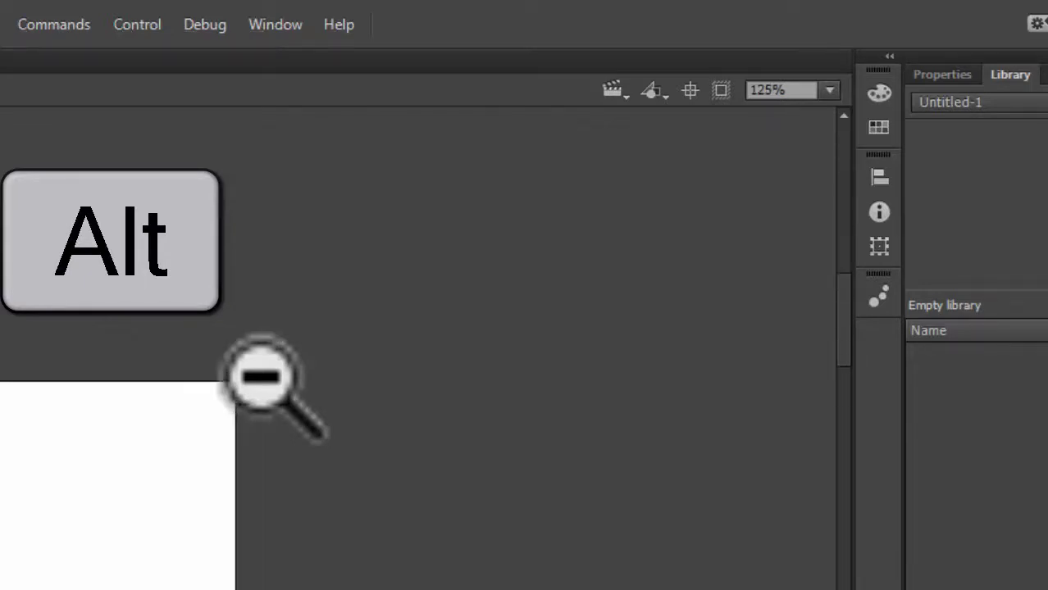
pyautogui.keyDown('alt'); pyautogui.click(261, 377); pyautogui.keyUp('alt')
pyautogui.keyDown('alt'); pyautogui.click(261, 403); pyautogui.keyUp('alt')
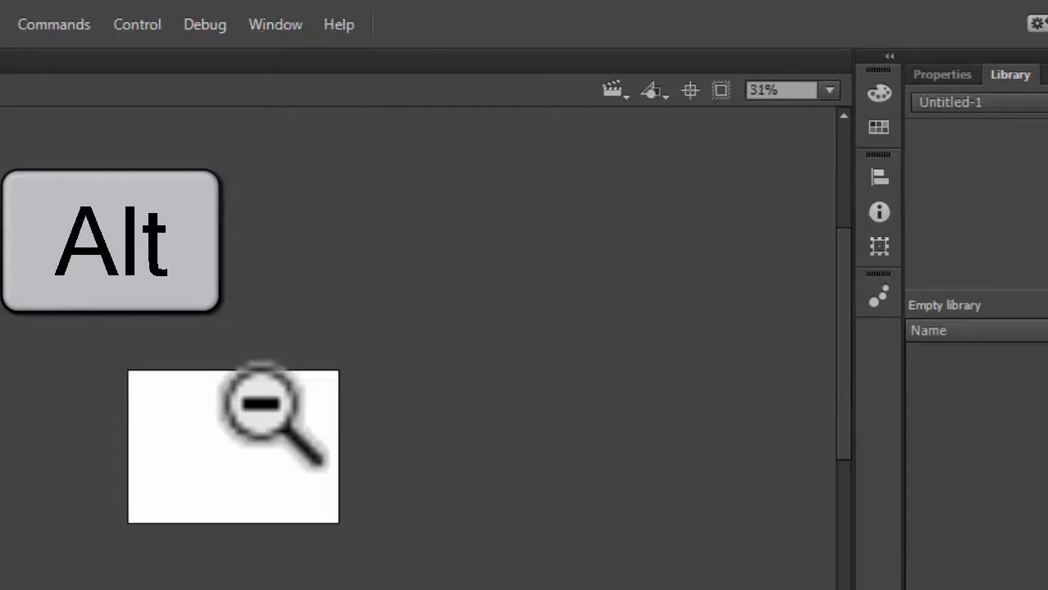
pyautogui.keyDown('alt'); pyautogui.click(260, 403); pyautogui.keyUp('alt')
pyautogui.keyDown('alt'); pyautogui.click(261, 404); pyautogui.keyUp('alt')
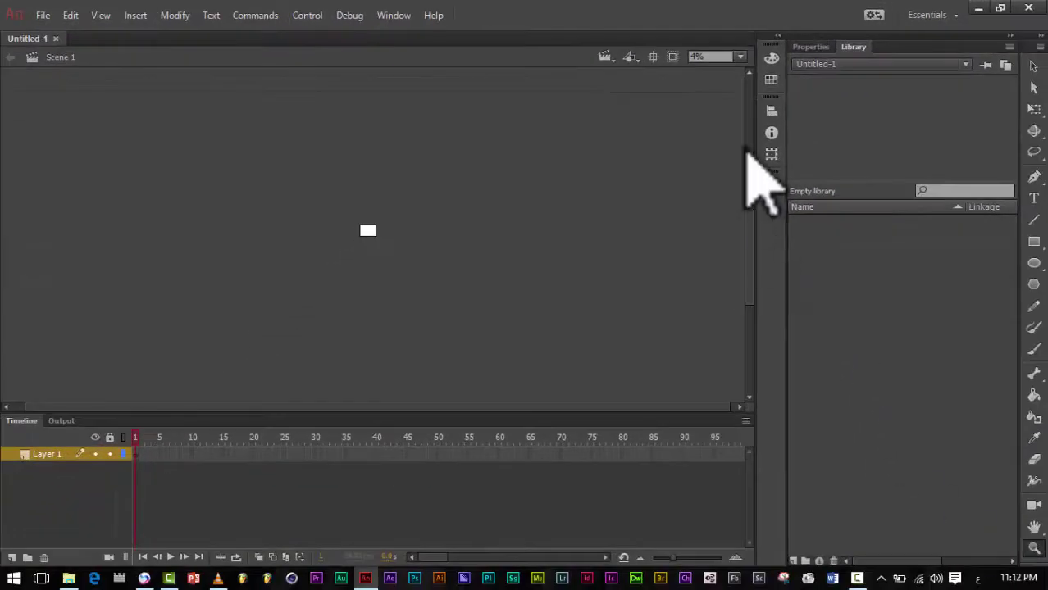
pyautogui.click(741, 56)
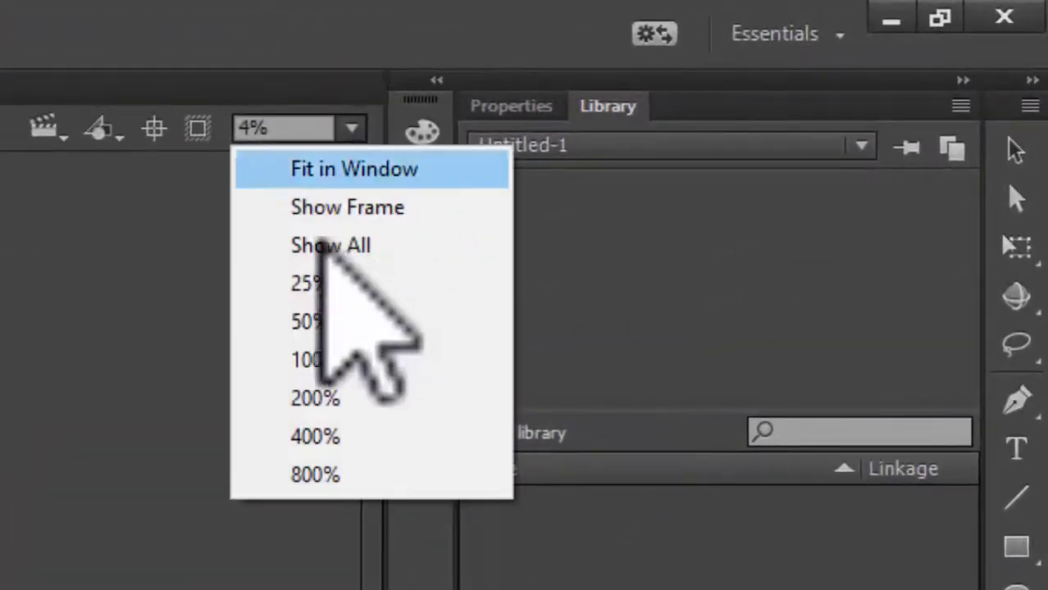
pyautogui.click(305, 369)
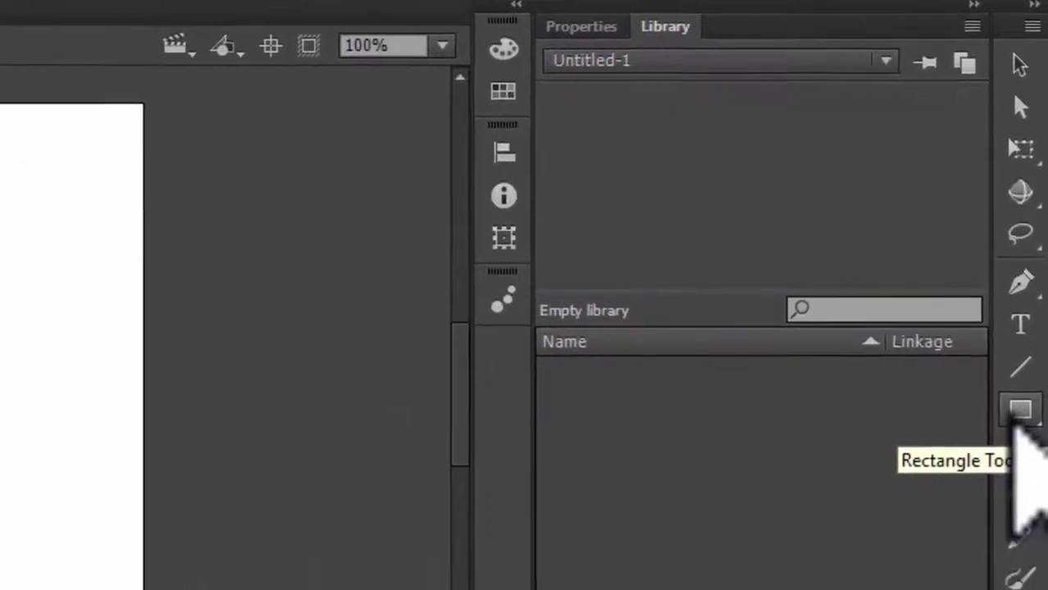
# Step: Draw three blue rectangles with the Rectangle tool: one on the stage, one outside it, and one overlapping its right edge
pyautogui.click(1019, 394)
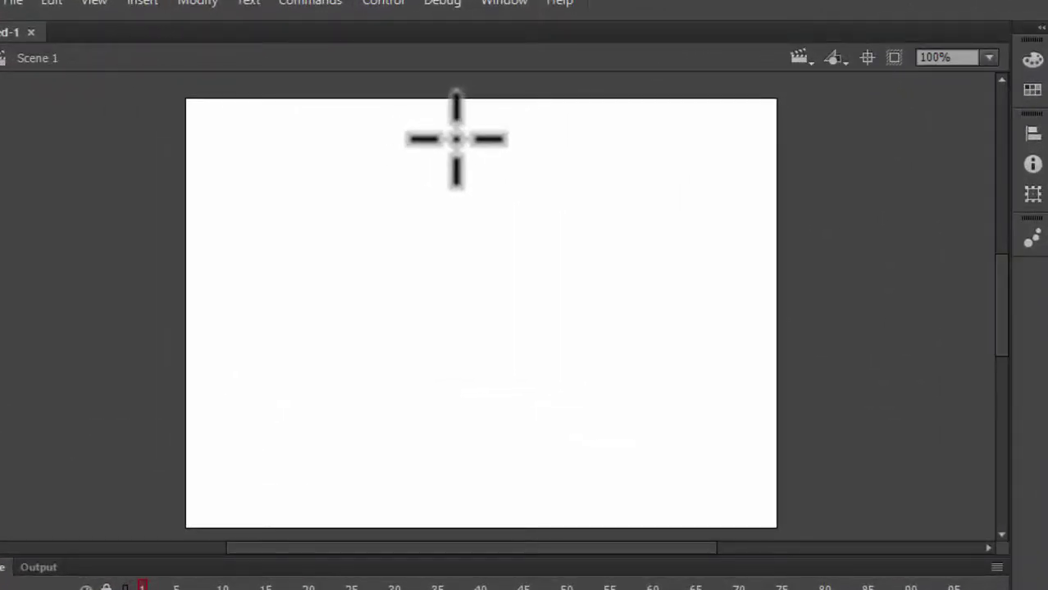
pyautogui.moveTo(457, 139); pyautogui.dragTo(600, 281)
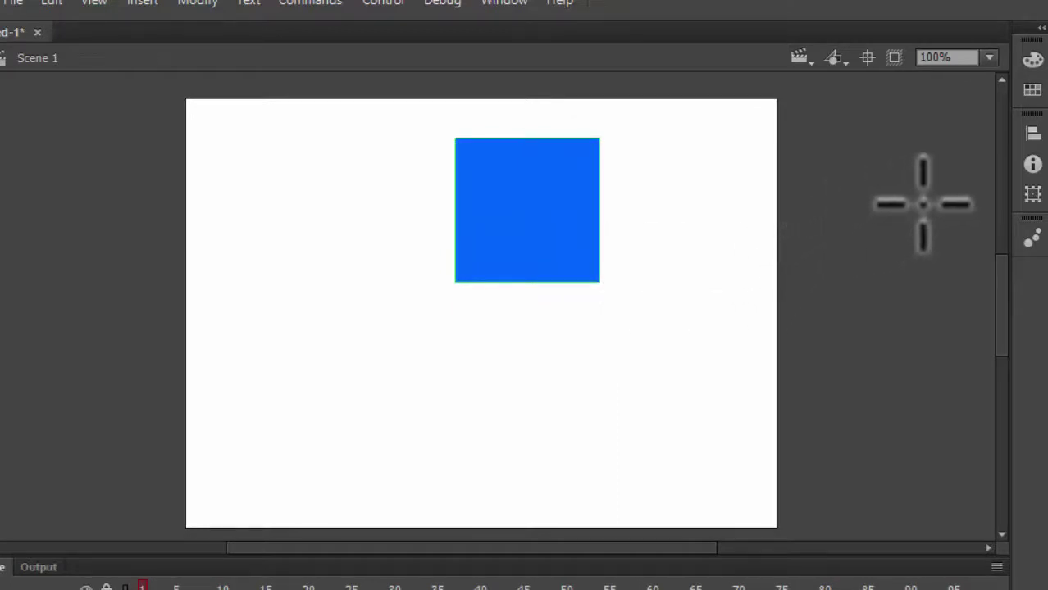
pyautogui.moveTo(923, 204); pyautogui.dragTo(834, 293)
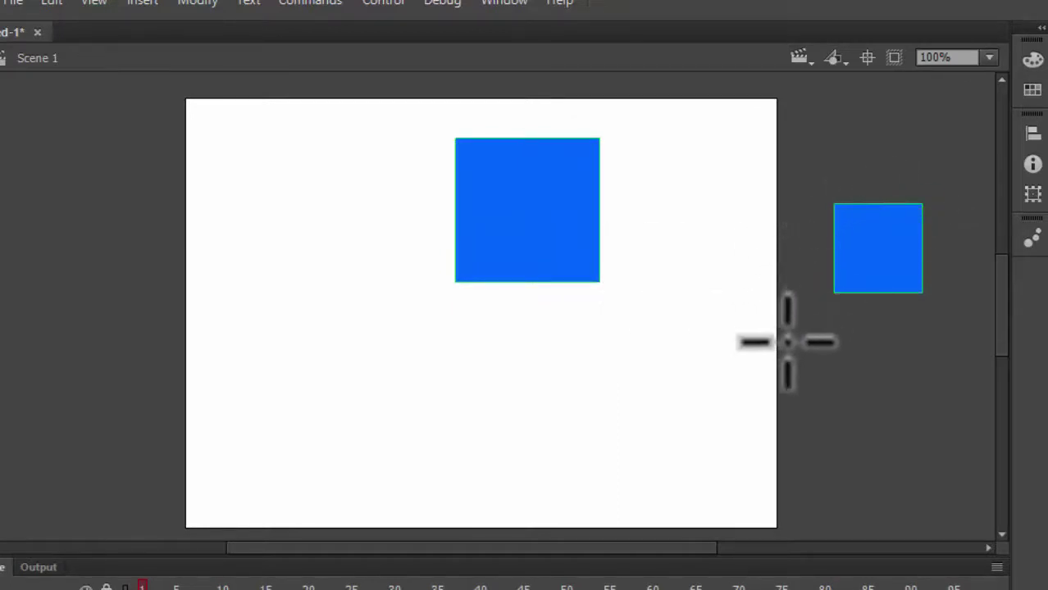
pyautogui.moveTo(814, 353); pyautogui.dragTo(660, 465)
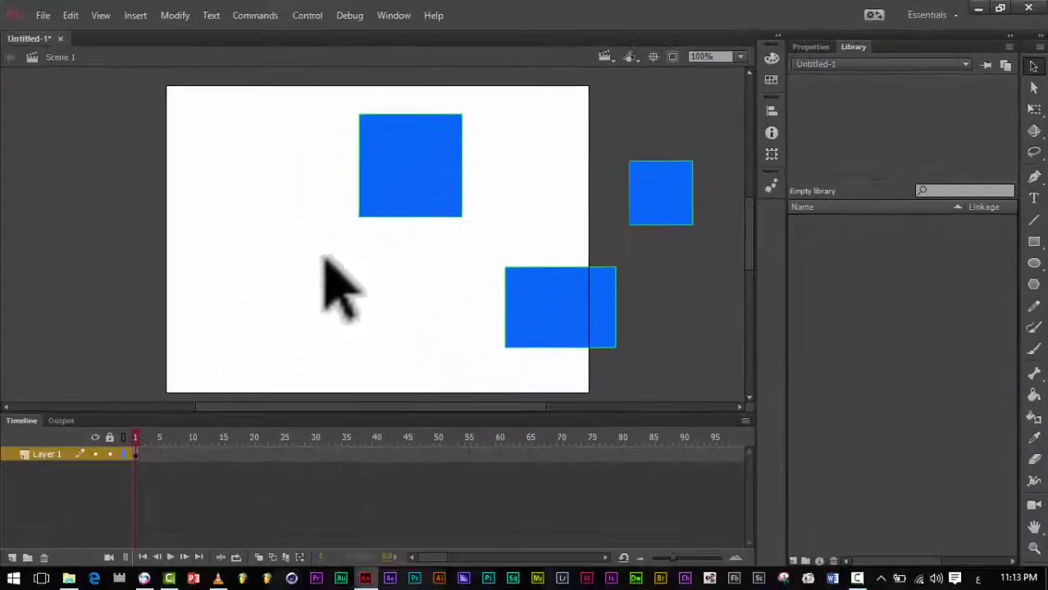
# Step: Set the document's stage color to light green in the advanced document settings
pyautogui.click(818, 49)
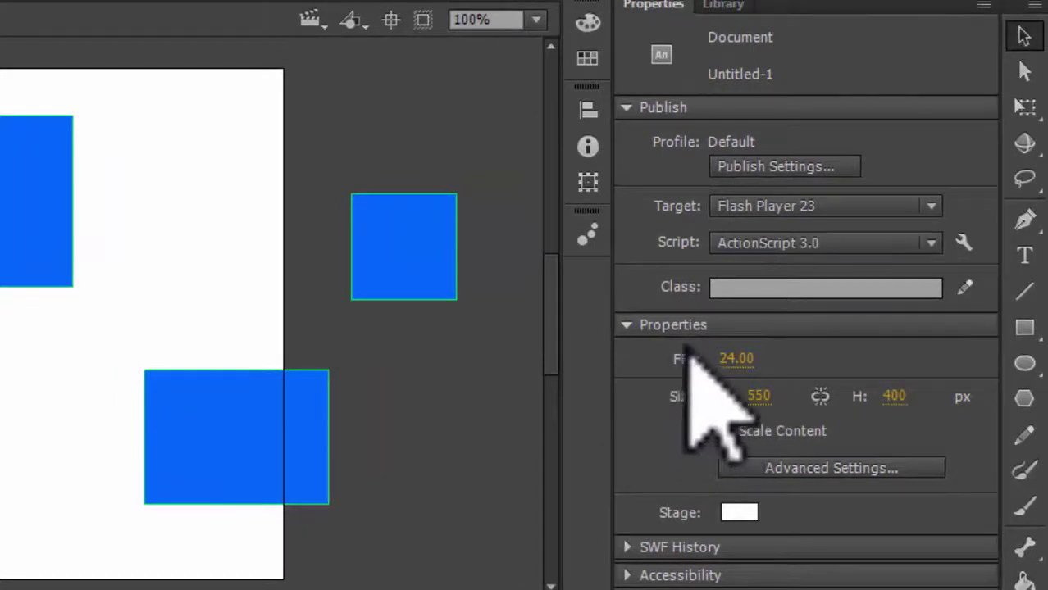
pyautogui.click(736, 359)
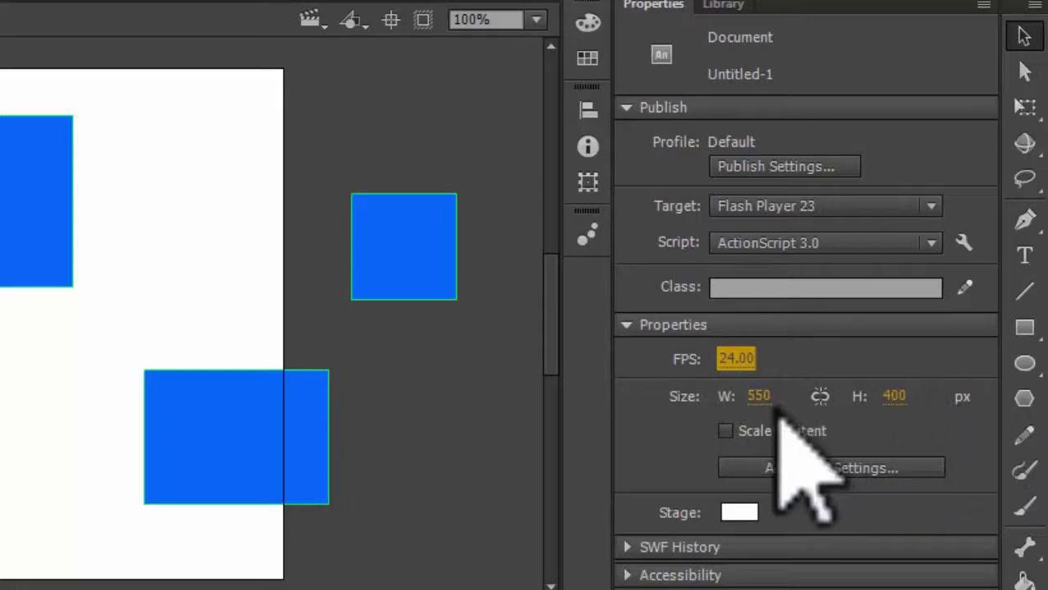
pyautogui.click(789, 479)
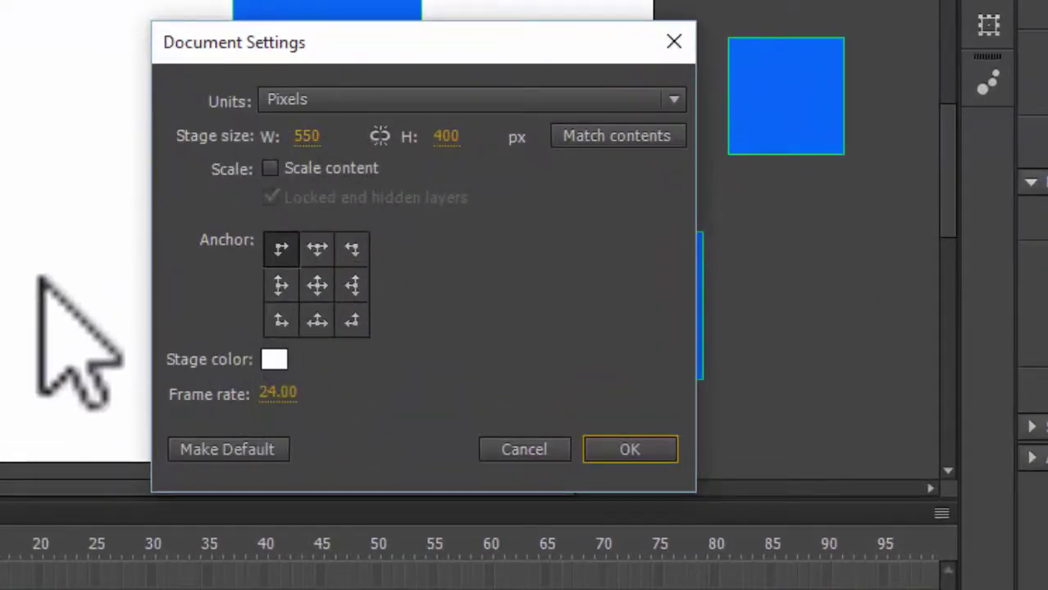
pyautogui.click(274, 359)
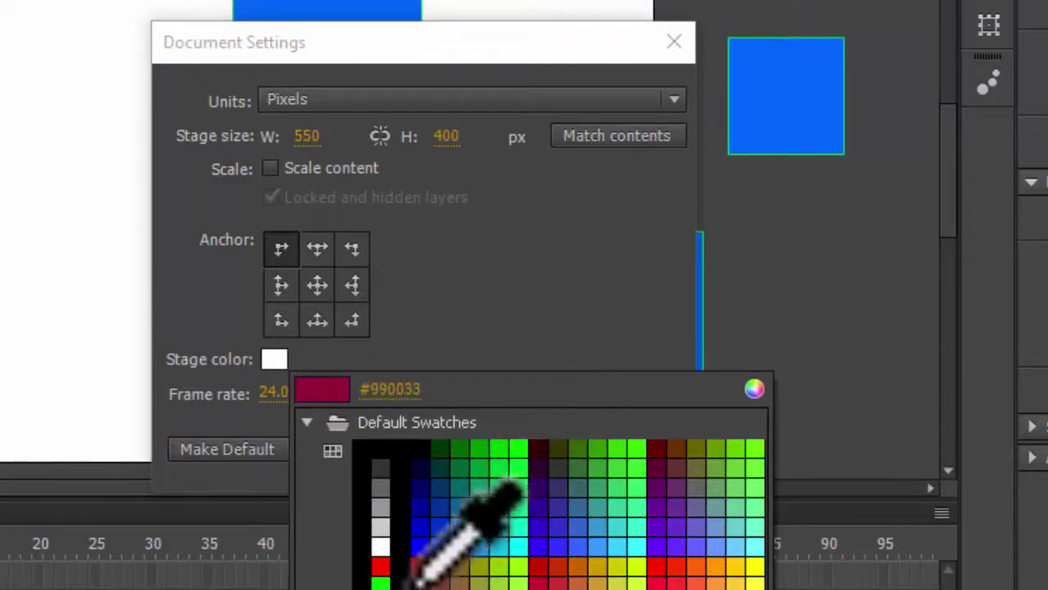
pyautogui.click(507, 579)
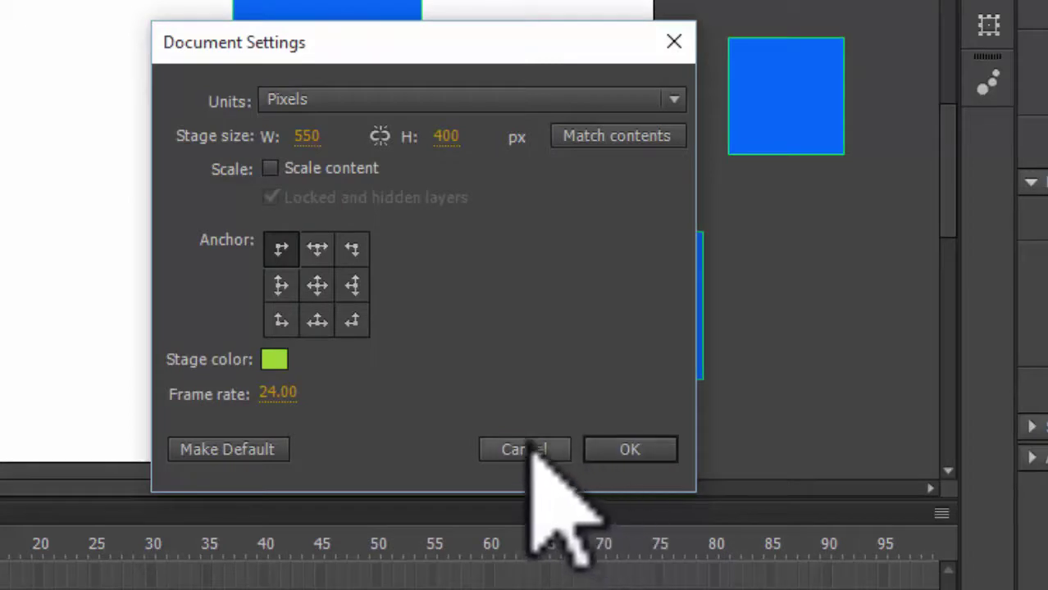
pyautogui.click(629, 449)
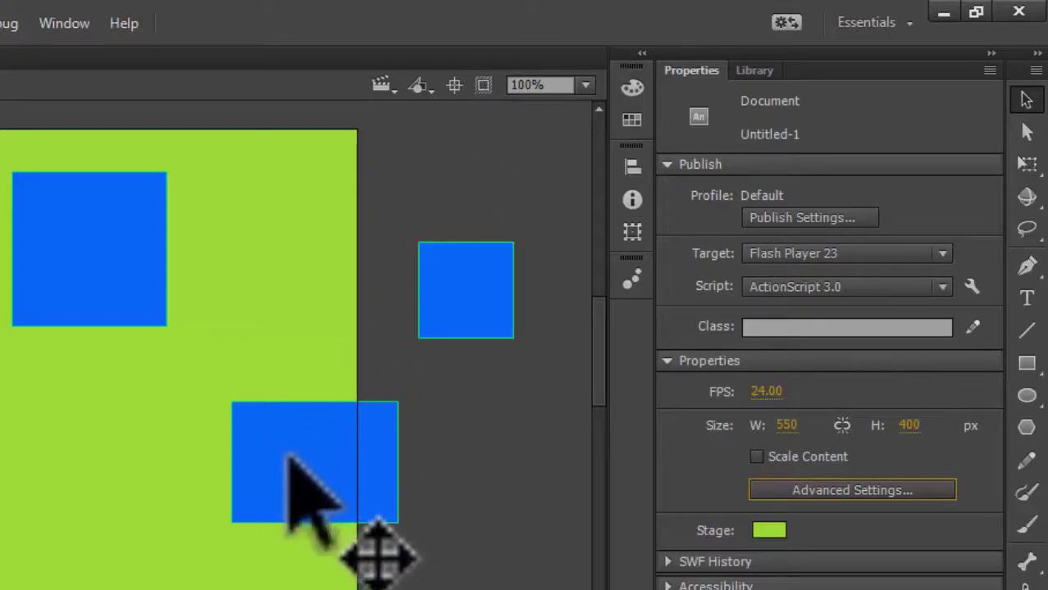
# Step: Clip the content outside the stage, toggling the clipping off once before leaving it on
pyautogui.click(487, 89)
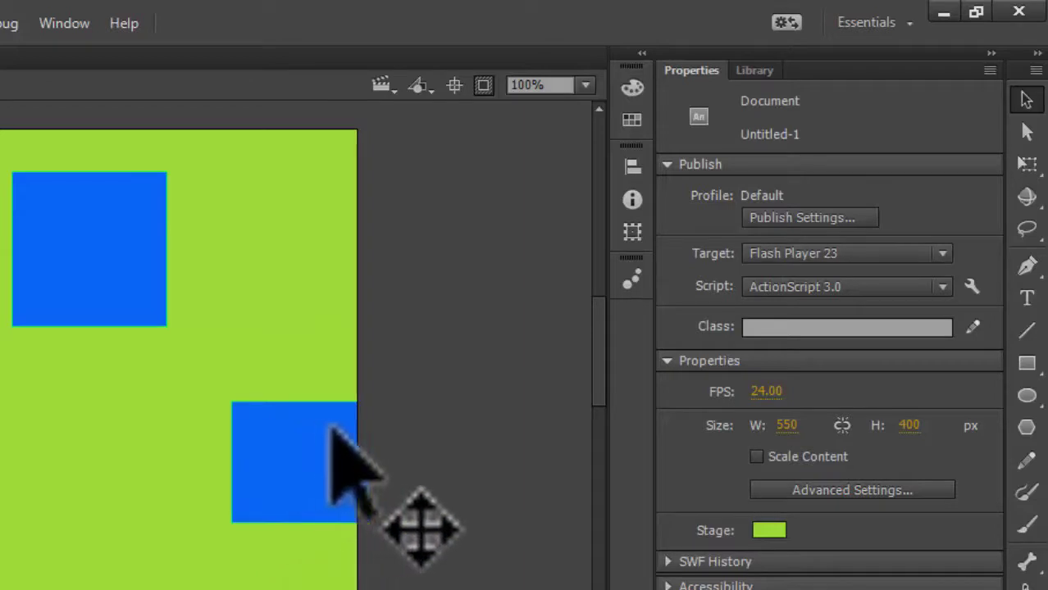
pyautogui.click(484, 85)
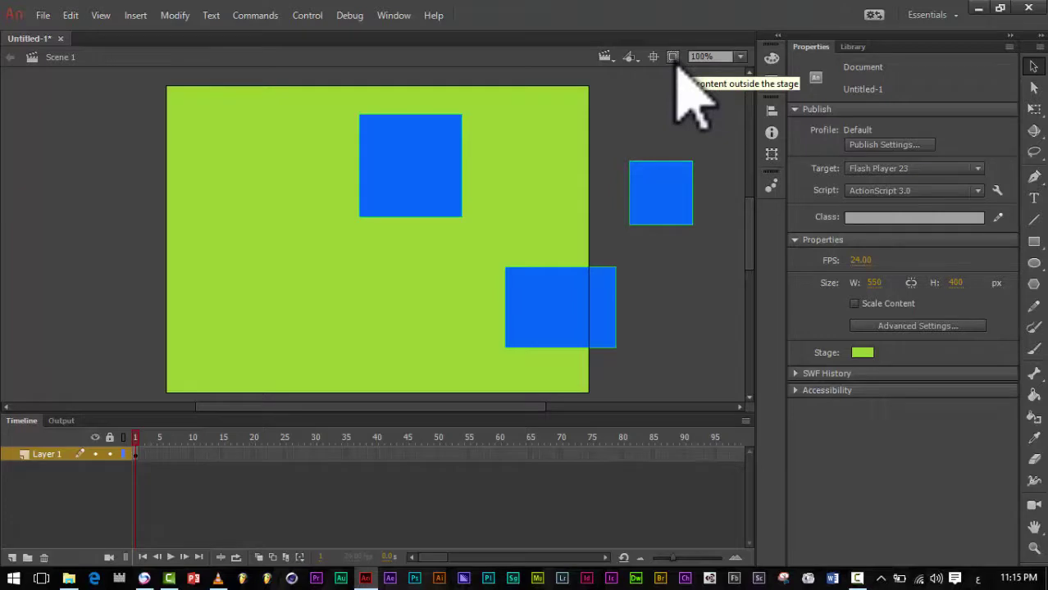
pyautogui.click(674, 59)
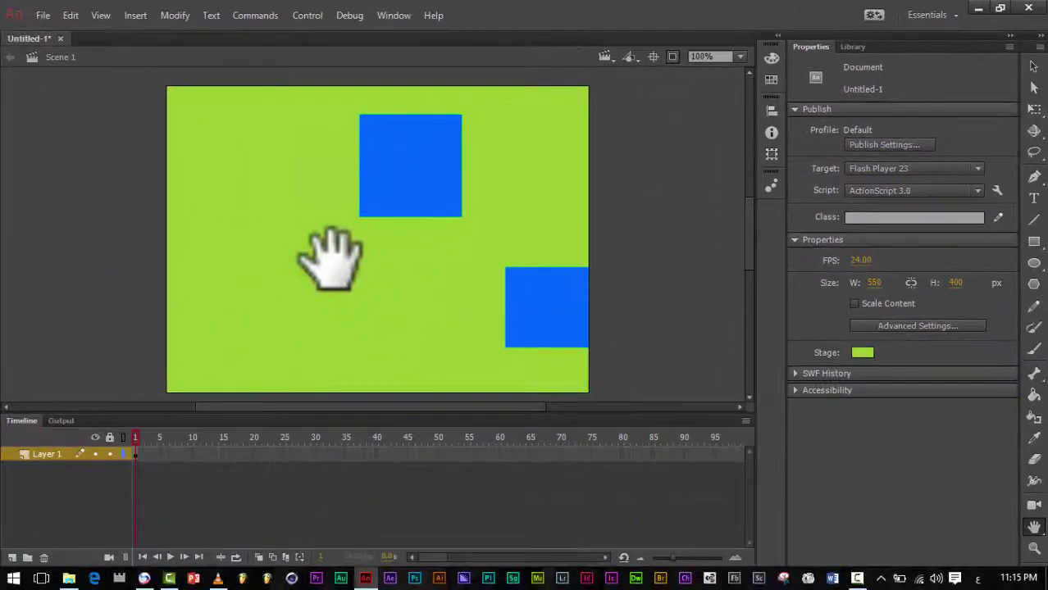
# Step: Pan the stage with the Hand tool and center it again, and switch the content clipping off and back on
pyautogui.moveTo(332, 261); pyautogui.dragTo(397, 388)
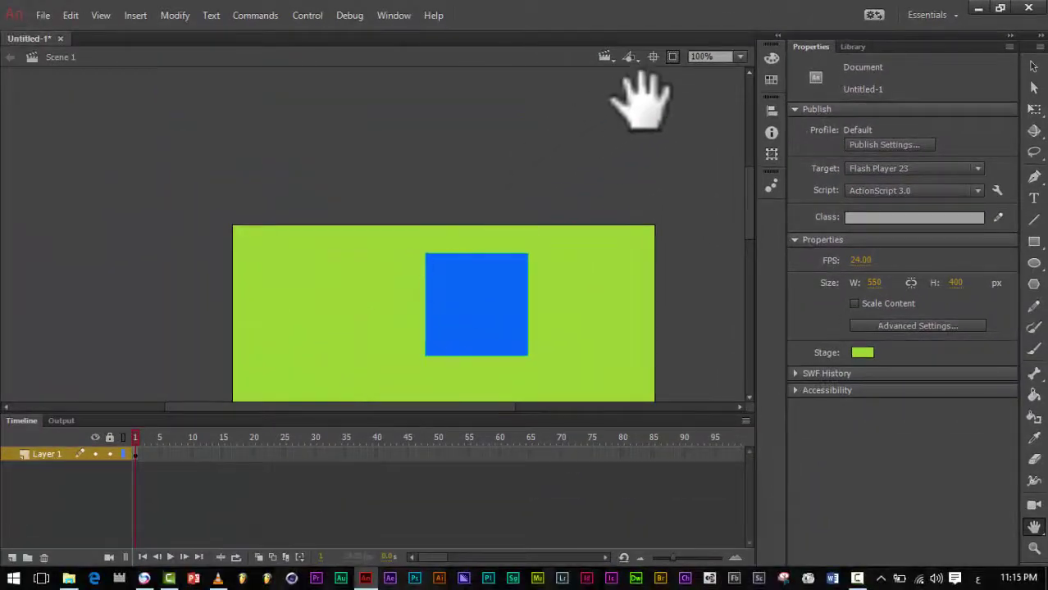
pyautogui.click(662, 60)
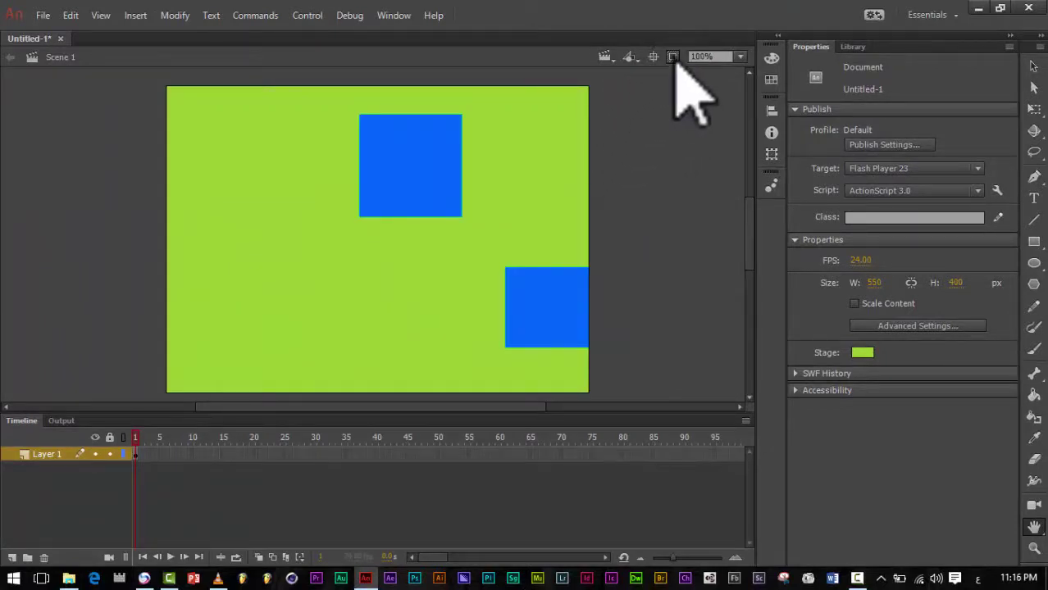
pyautogui.click(673, 58)
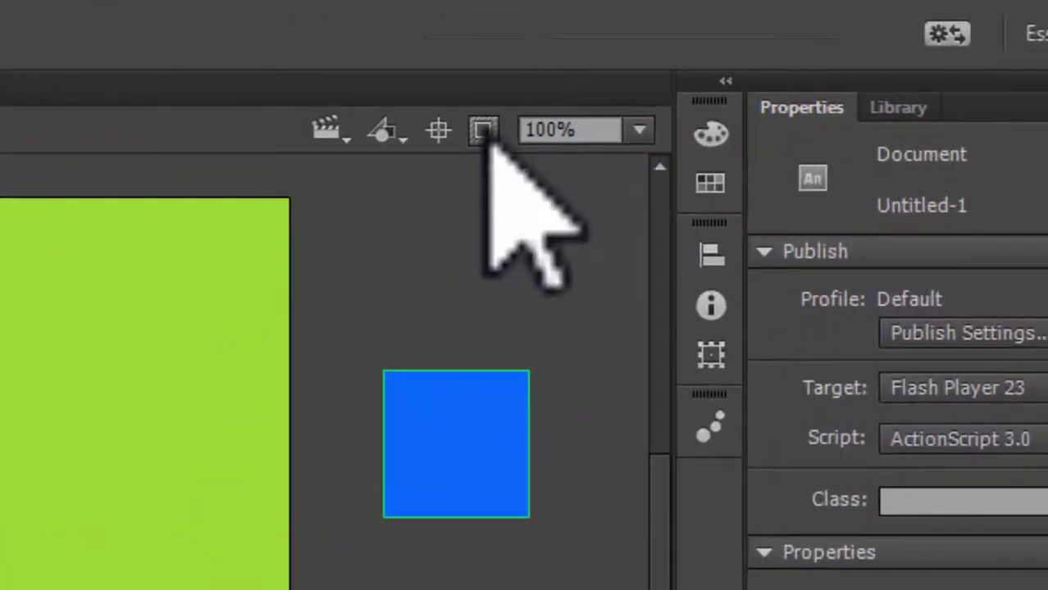
pyautogui.click(486, 136)
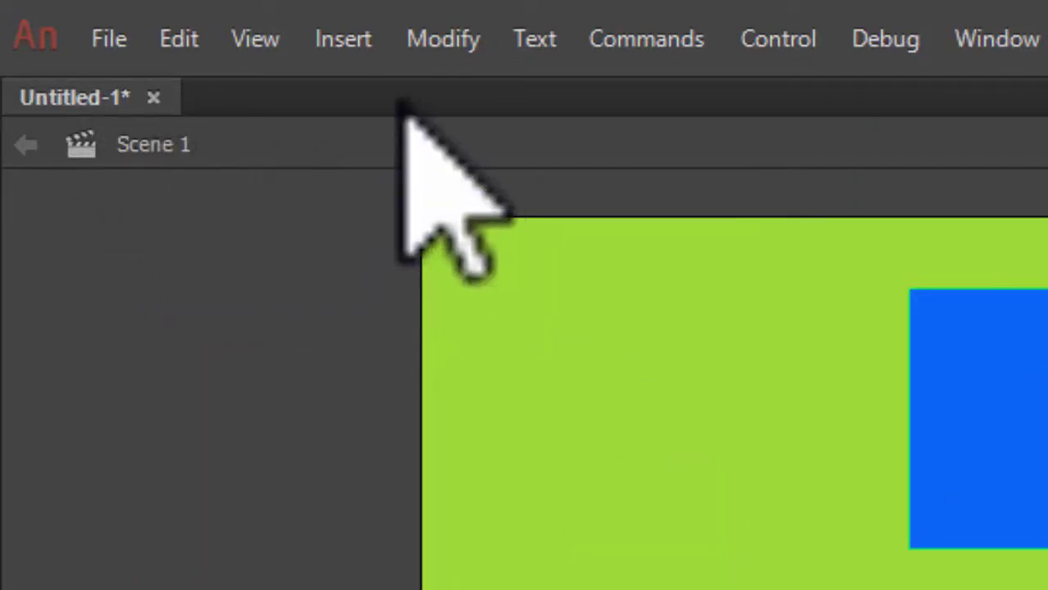
# Step: Insert a second scene into the document
pyautogui.click(345, 39)
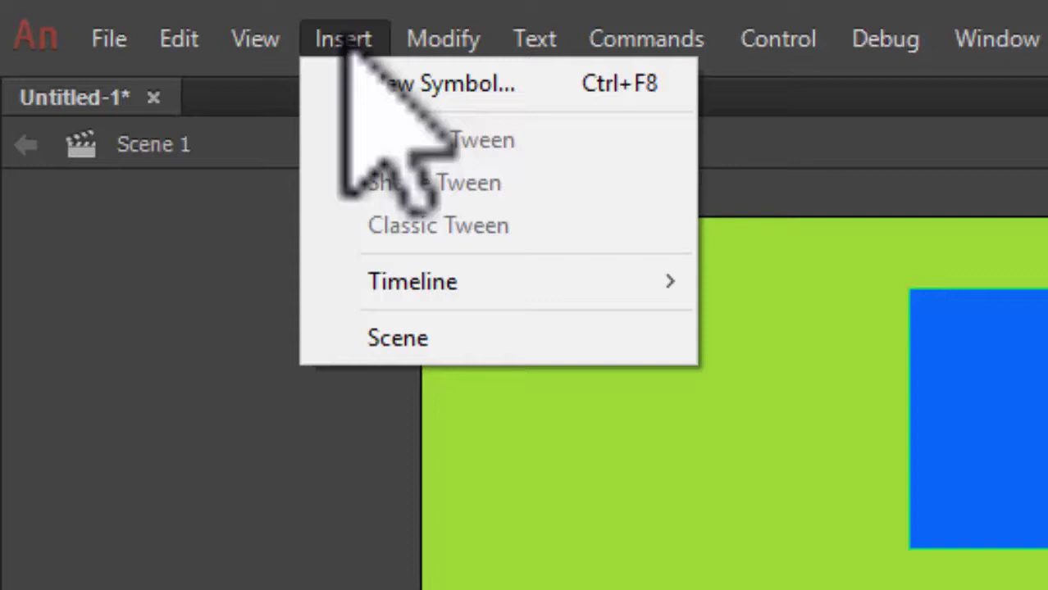
pyautogui.click(346, 48)
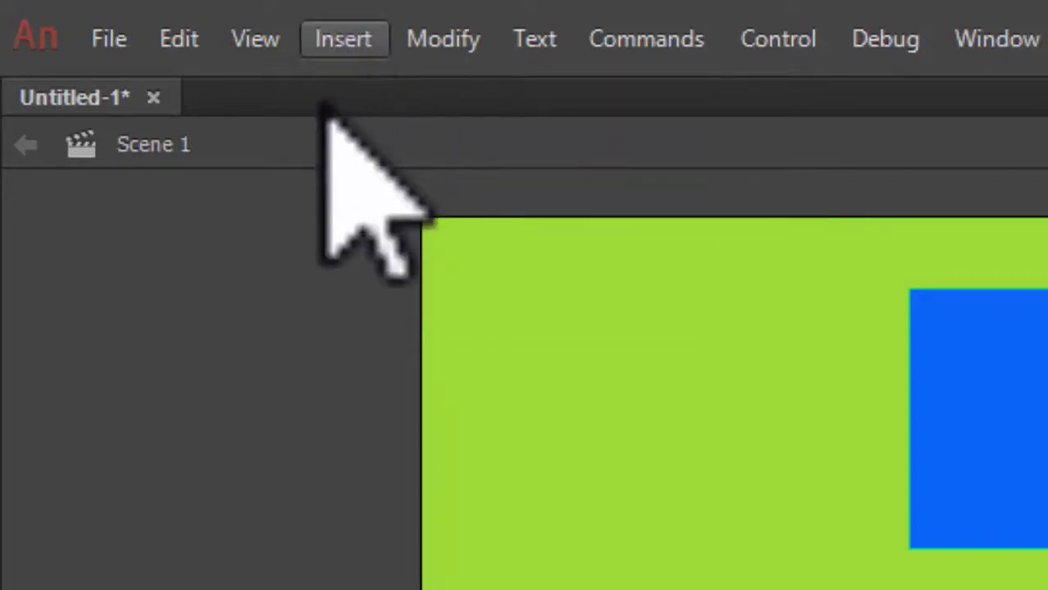
pyautogui.click(331, 38)
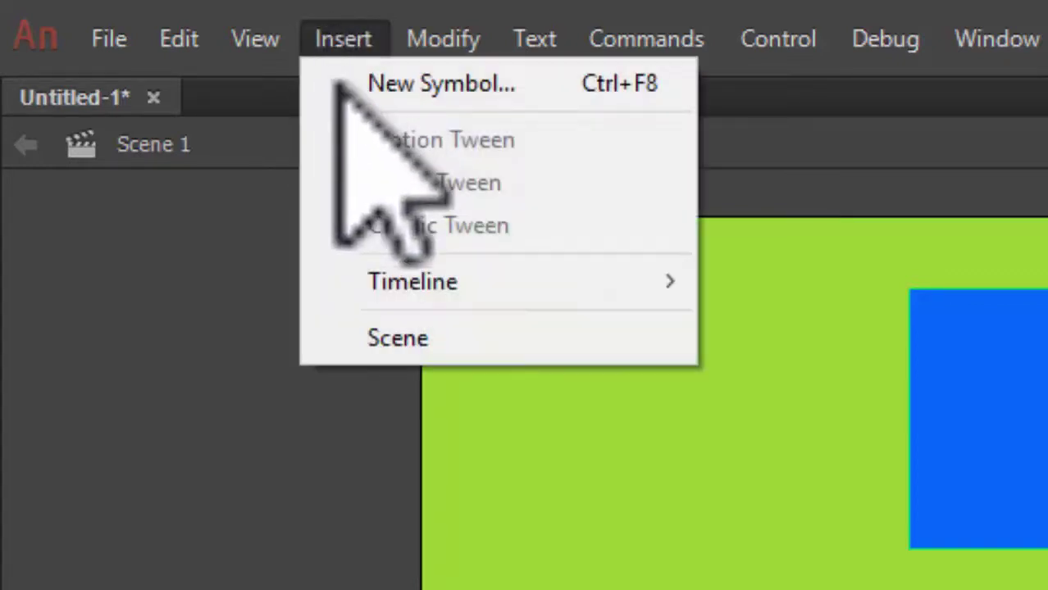
pyautogui.click(399, 334)
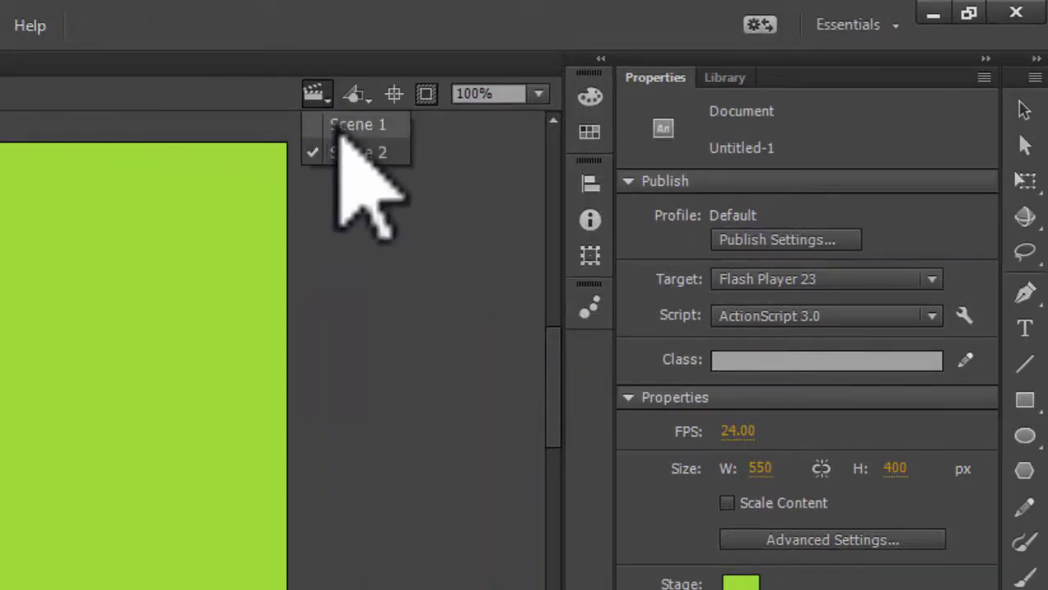
# Step: Switch the stage view to Scene 1 and back to Scene 2
pyautogui.click(339, 125)
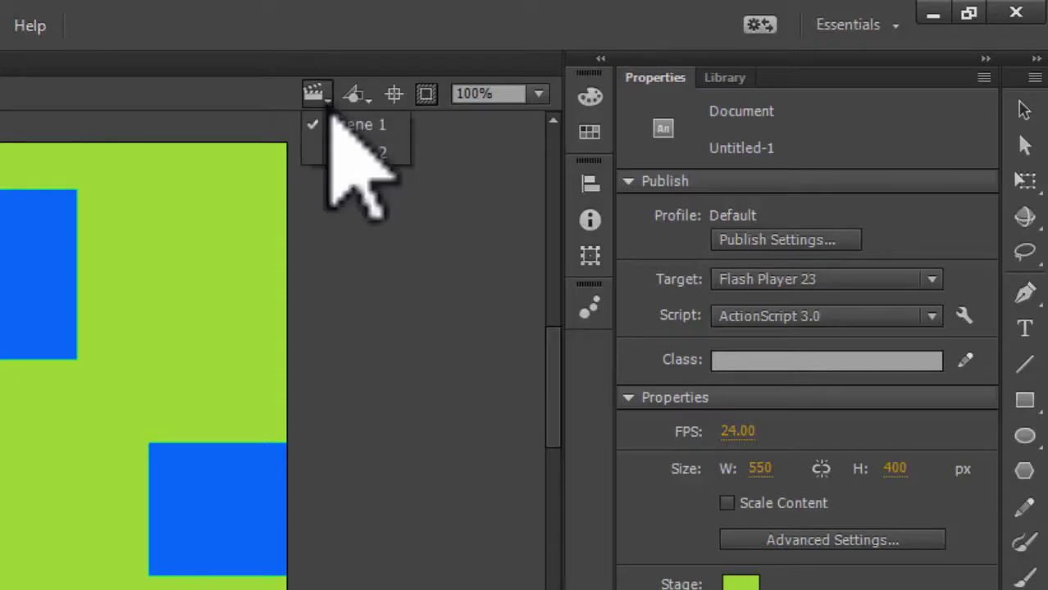
pyautogui.click(331, 153)
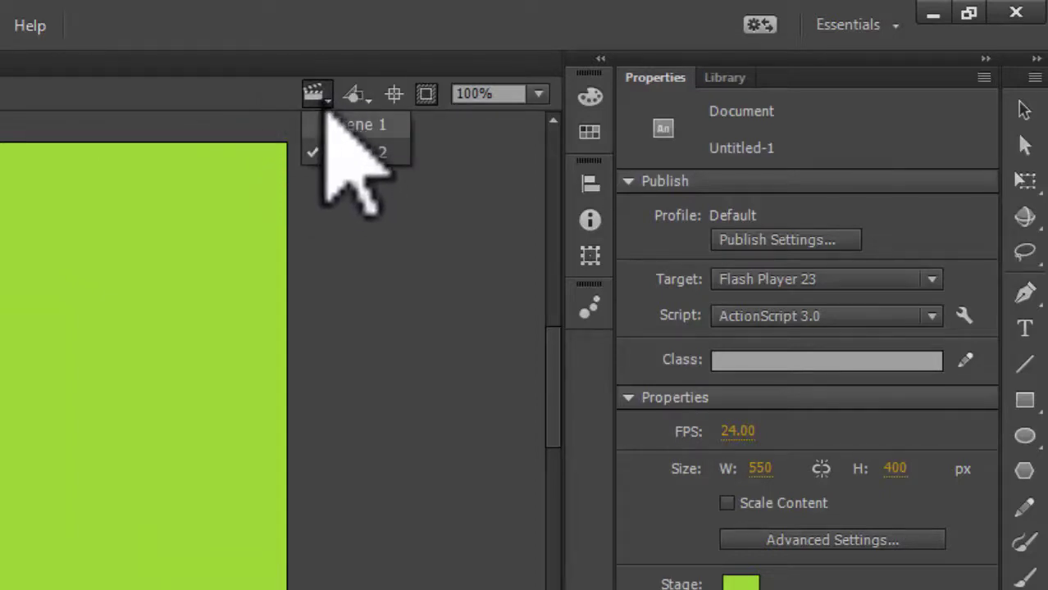
pyautogui.click(342, 238)
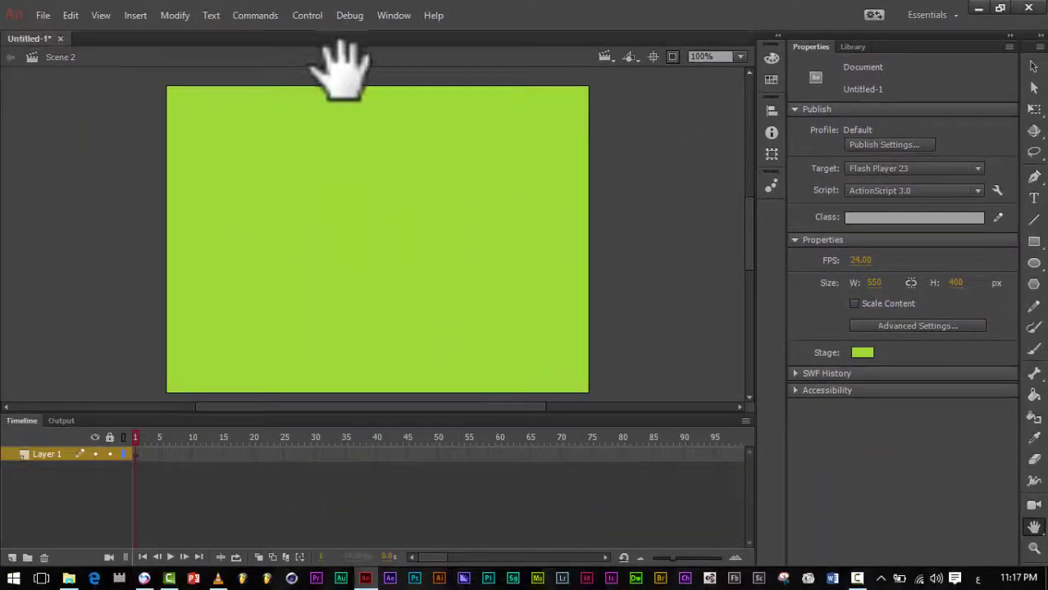
# Step: Show the Scene panel and use it to switch between Scene 1 and Scene 2, ending on Scene 1
pyautogui.click(394, 15)
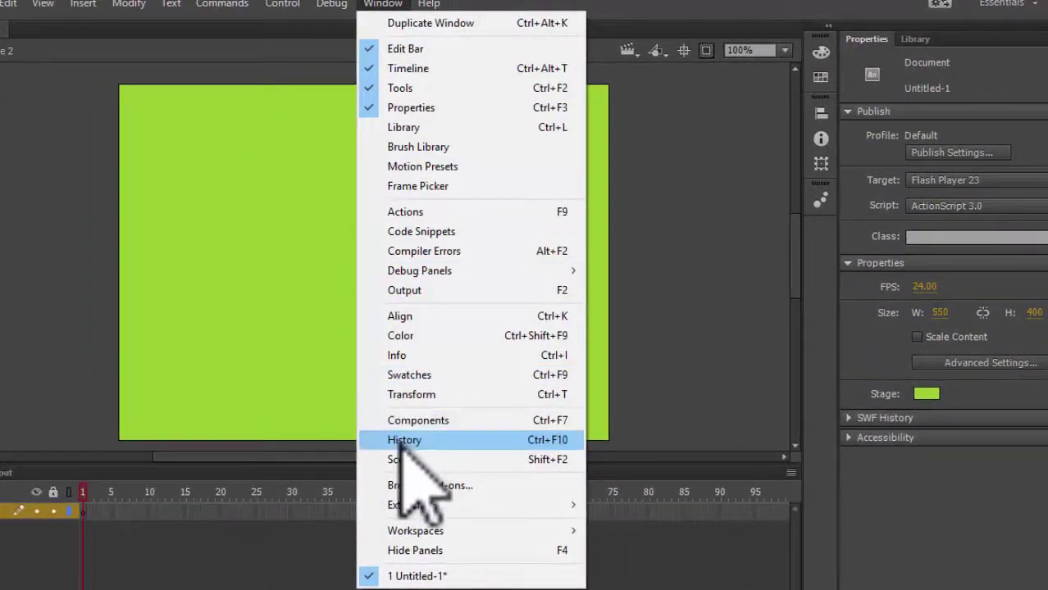
pyautogui.click(401, 460)
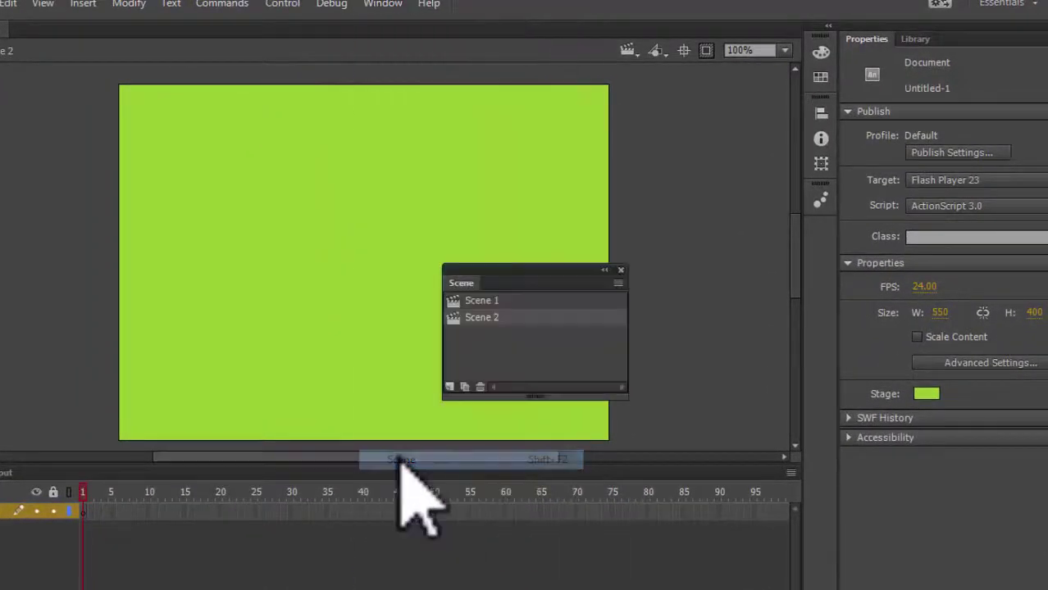
pyautogui.click(487, 301)
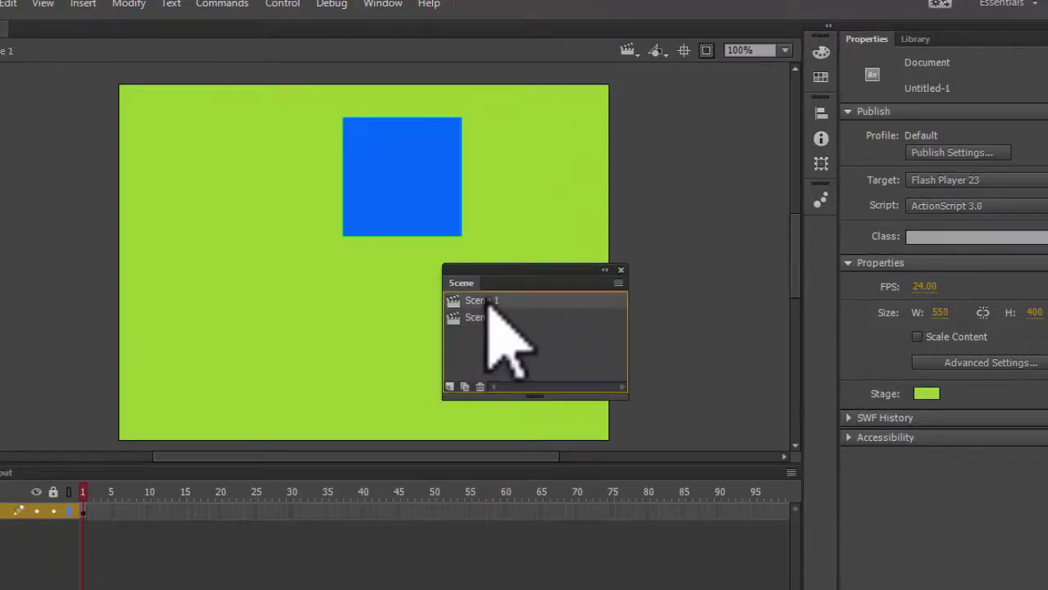
pyautogui.click(488, 317)
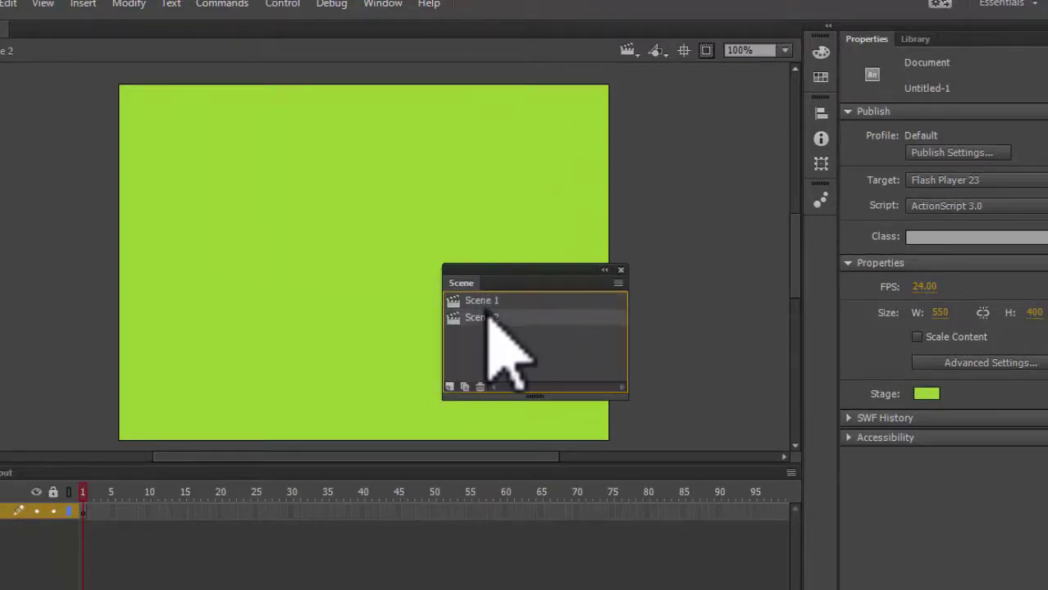
pyautogui.click(490, 300)
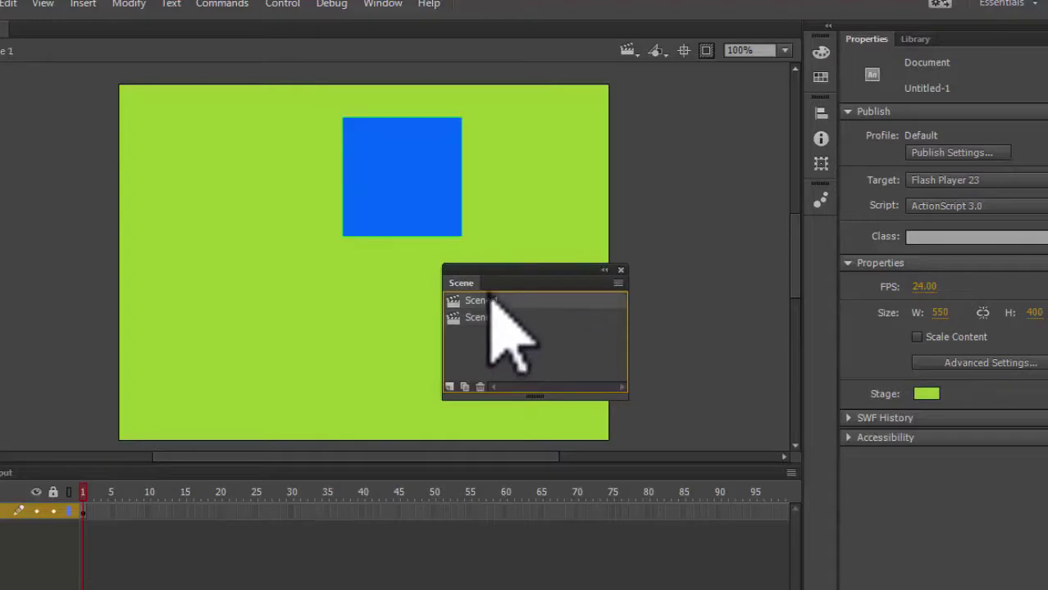
# Step: Move the Scene panel away from the middle of the stage and stop clipping the content outside the stage
pyautogui.moveTo(525, 268); pyautogui.dragTo(664, 342)
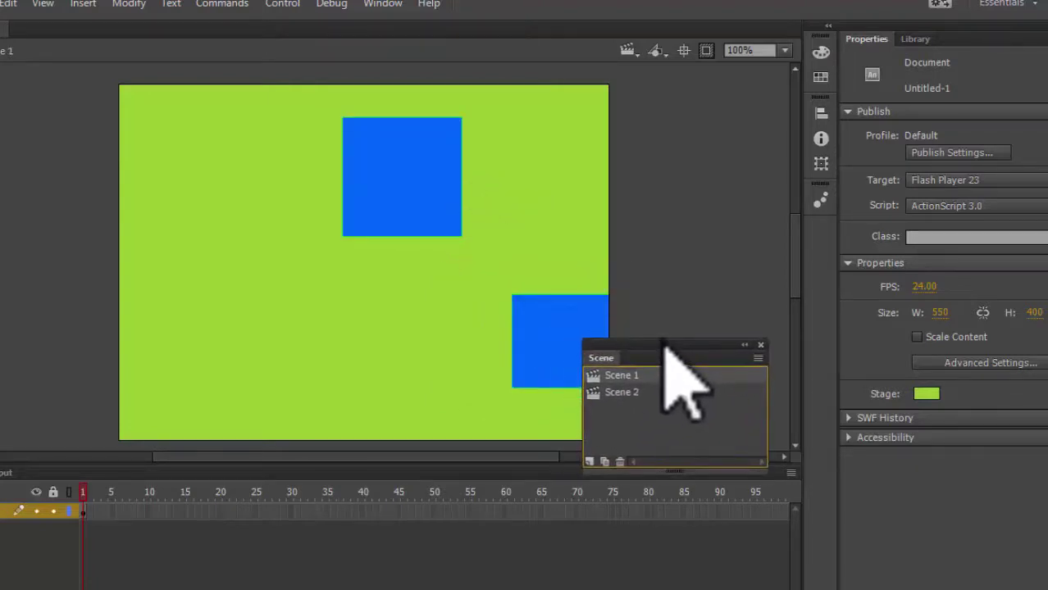
pyautogui.click(703, 50)
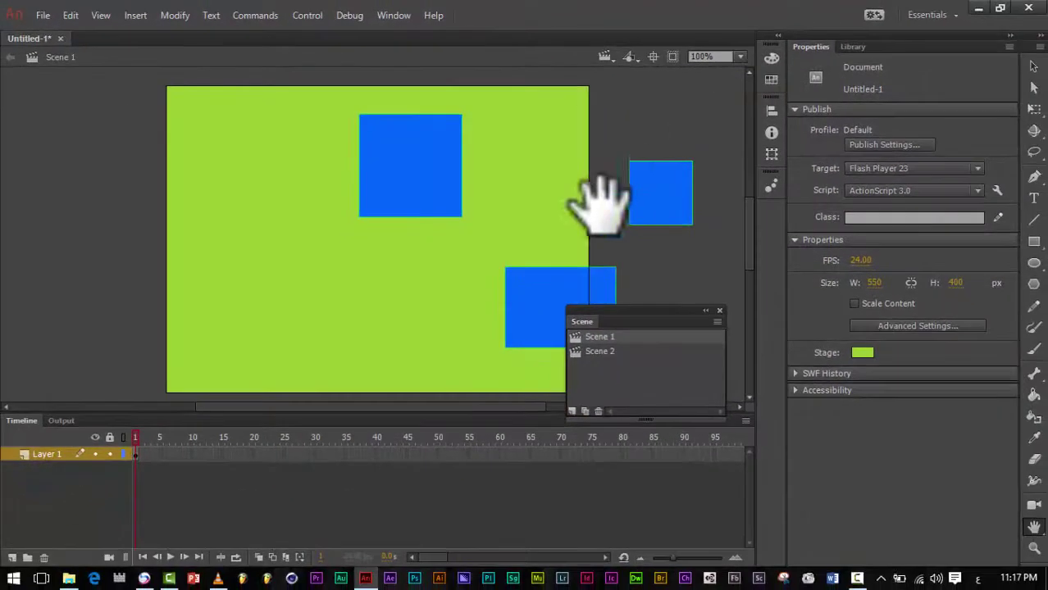
# Step: Move and widen the Scene panel, and add a third scene after Scene 2
pyautogui.click(592, 352)
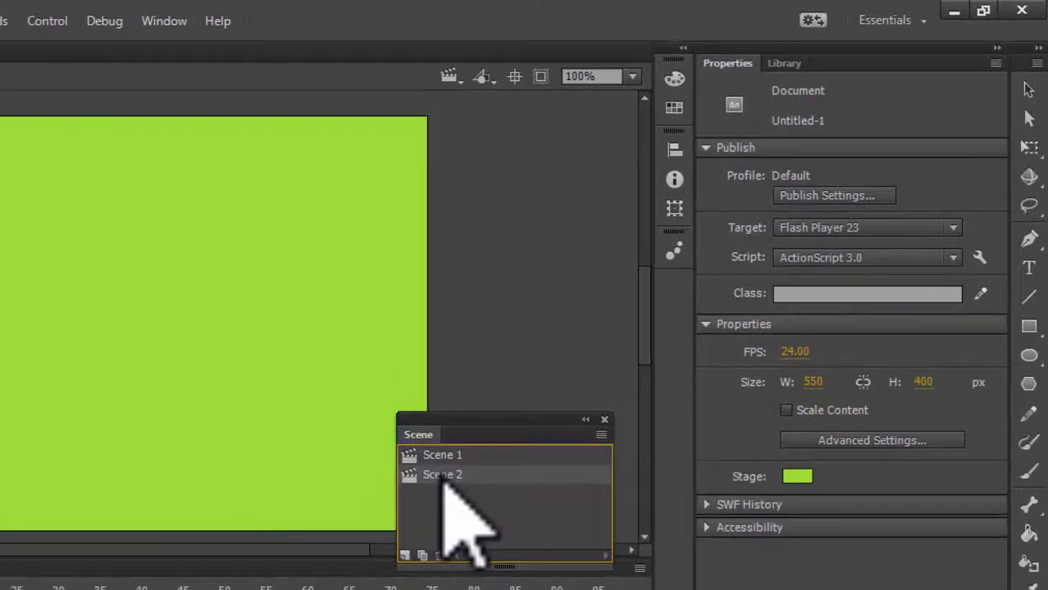
pyautogui.moveTo(479, 400); pyautogui.dragTo(381, 304)
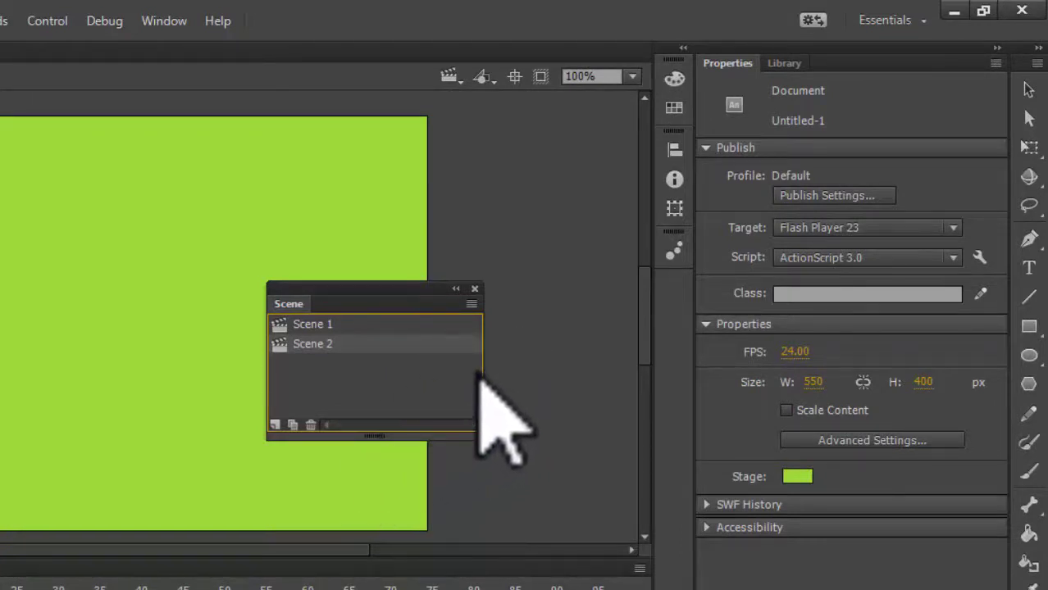
pyautogui.moveTo(486, 369); pyautogui.dragTo(529, 370)
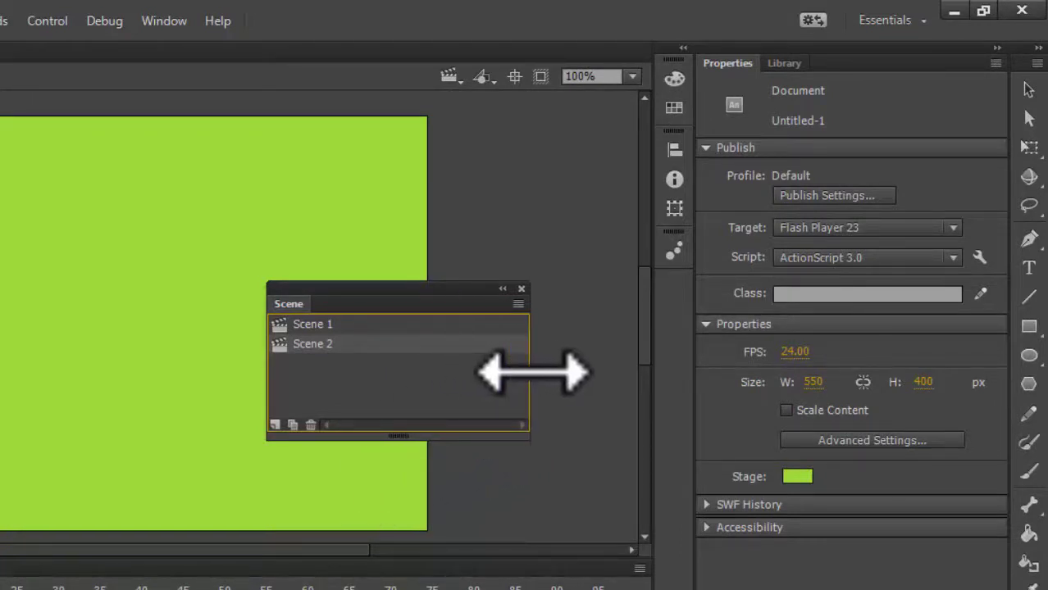
pyautogui.click(275, 425)
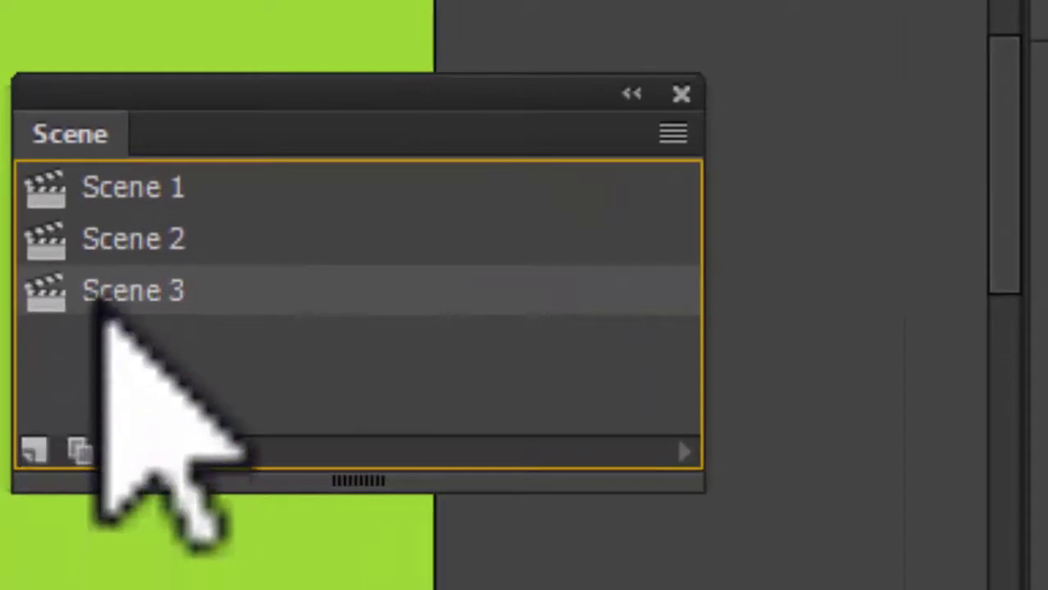
# Step: Duplicate Scene 3 and delete the copy
pyautogui.click(81, 451)
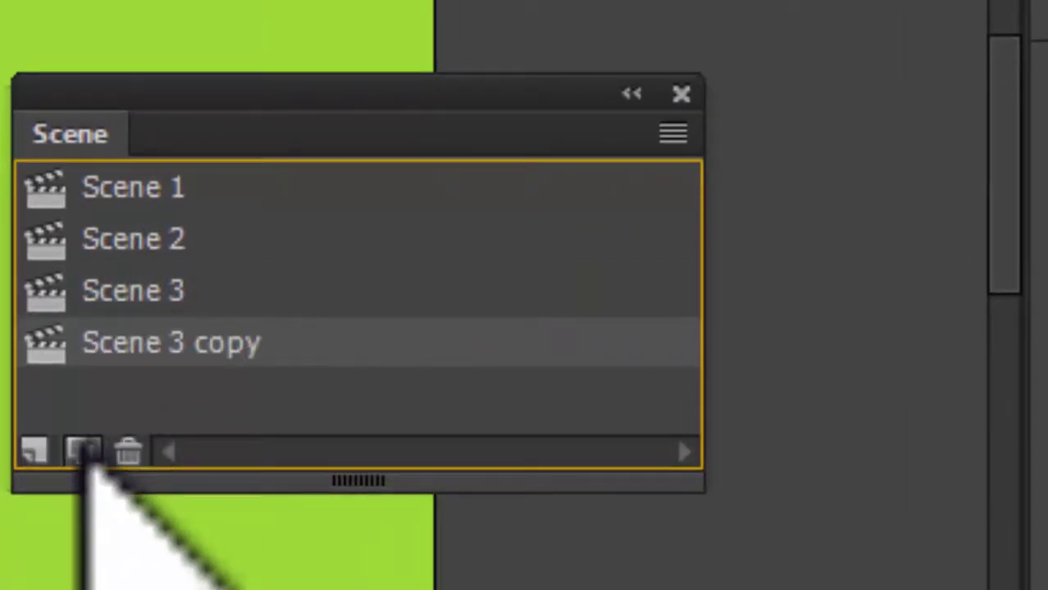
pyautogui.click(128, 450)
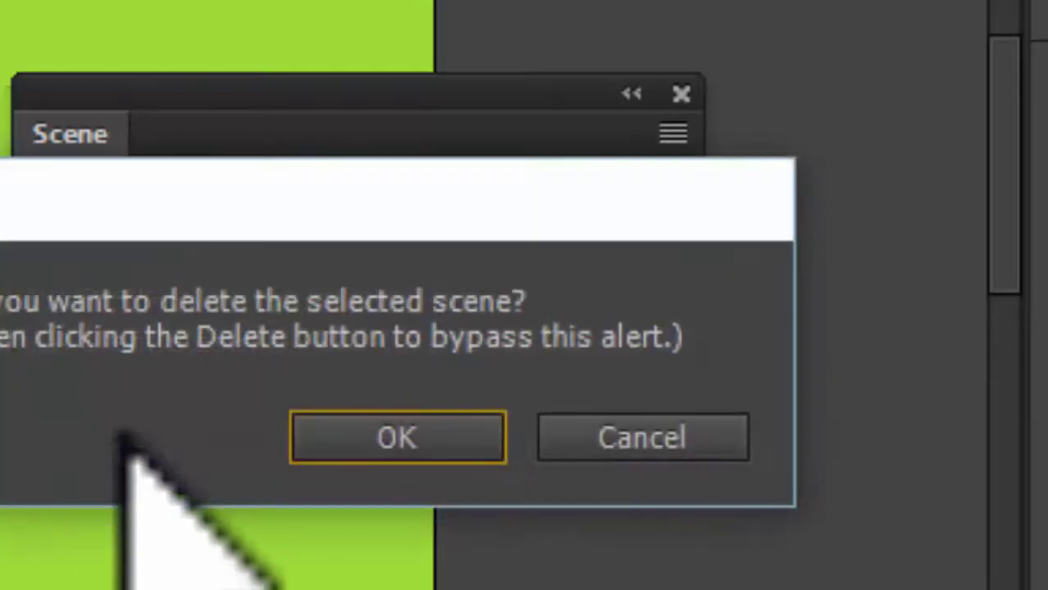
pyautogui.click(351, 419)
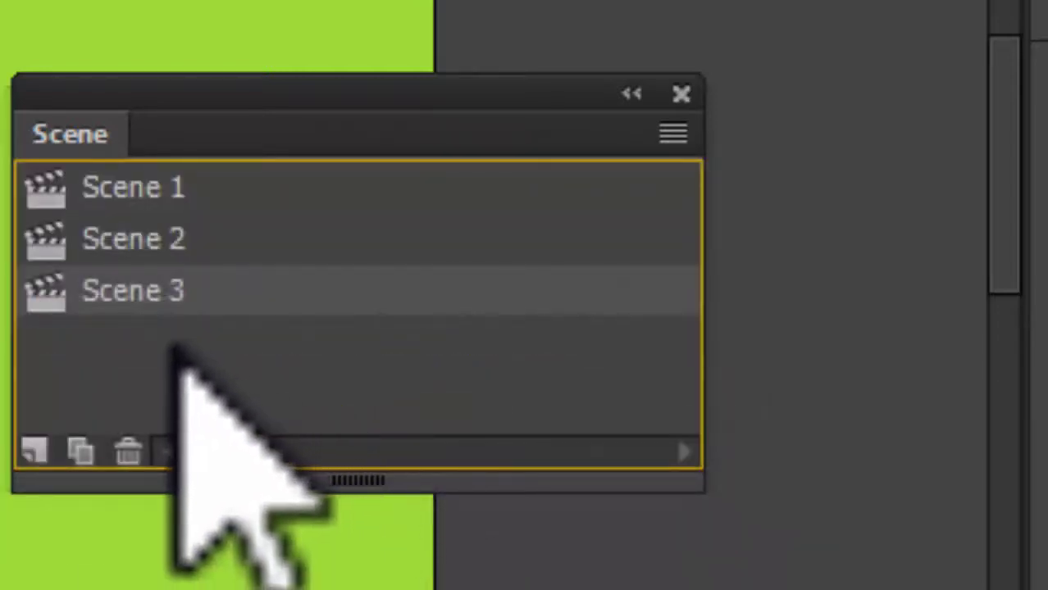
# Step: Duplicate Scene 1 in the Scene panel and switch between the original and the copy to compare them
pyautogui.click(151, 197)
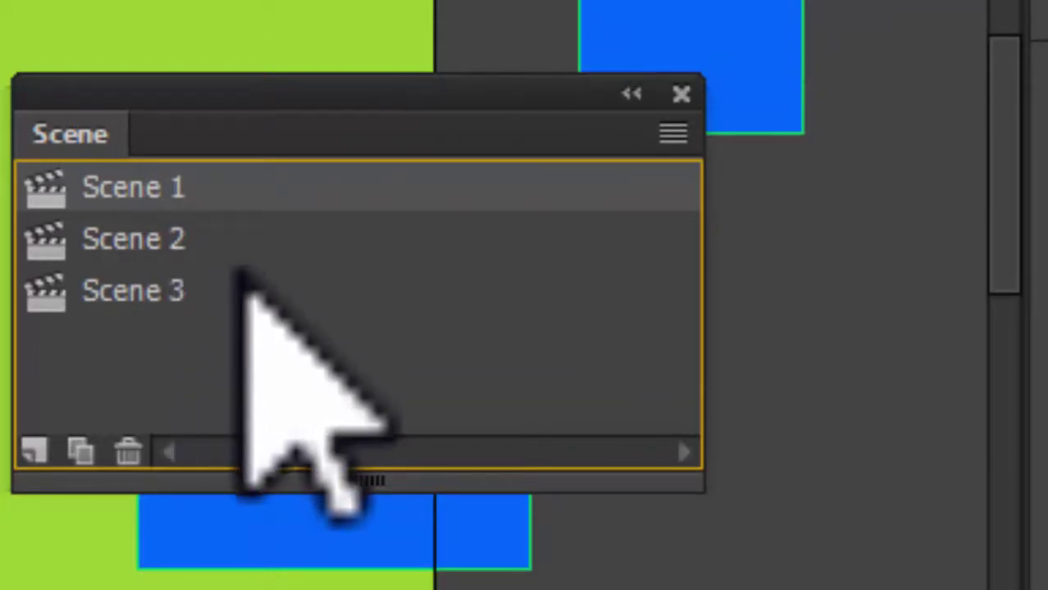
pyautogui.click(81, 449)
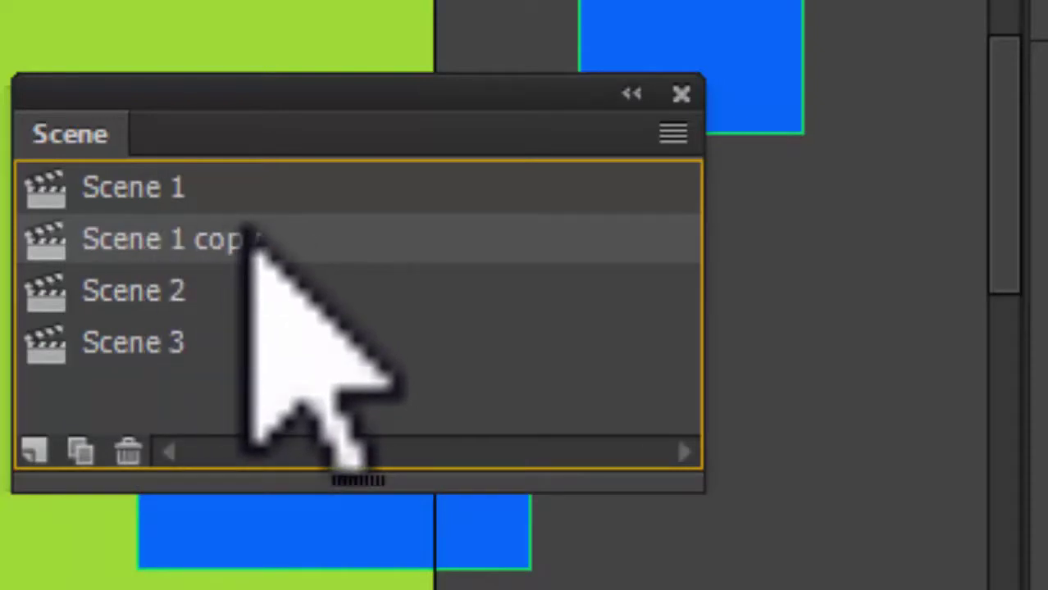
pyautogui.click(131, 201)
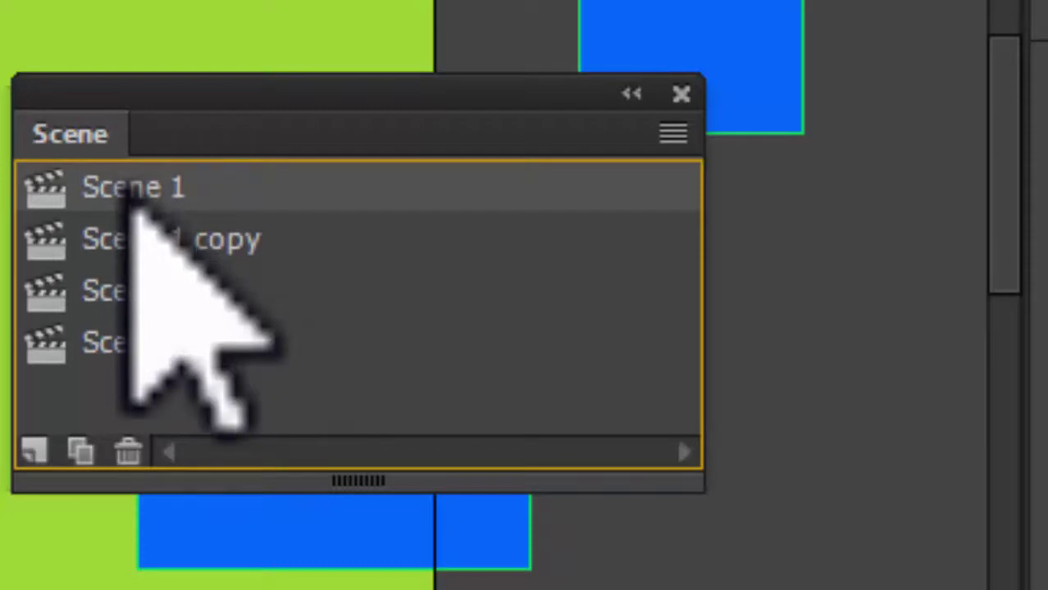
pyautogui.click(151, 246)
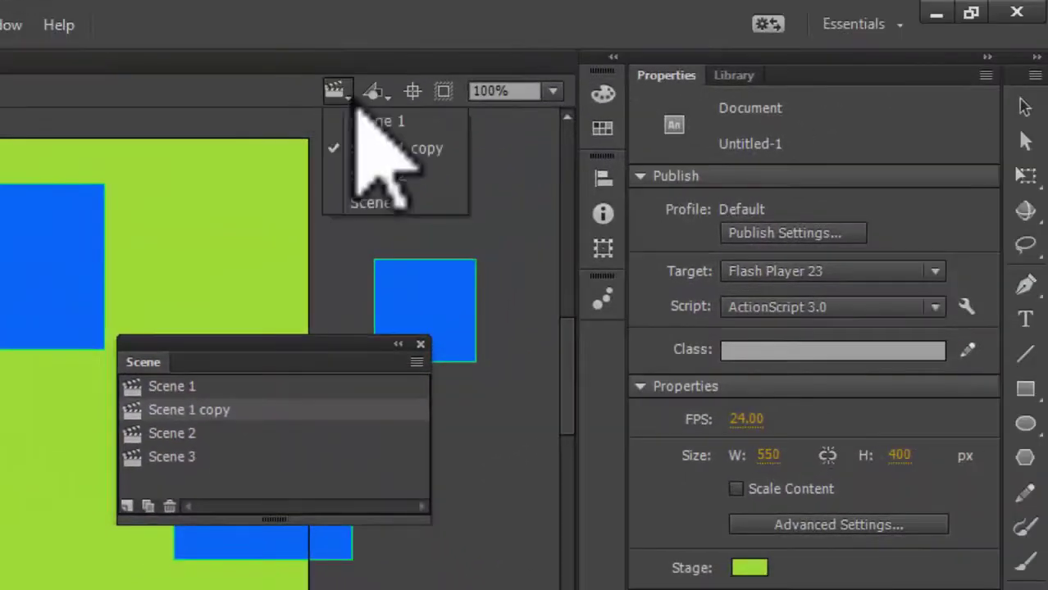
# Step: Switch the stage view to Scene 1 and back to Scene 1 copy
pyautogui.click(367, 121)
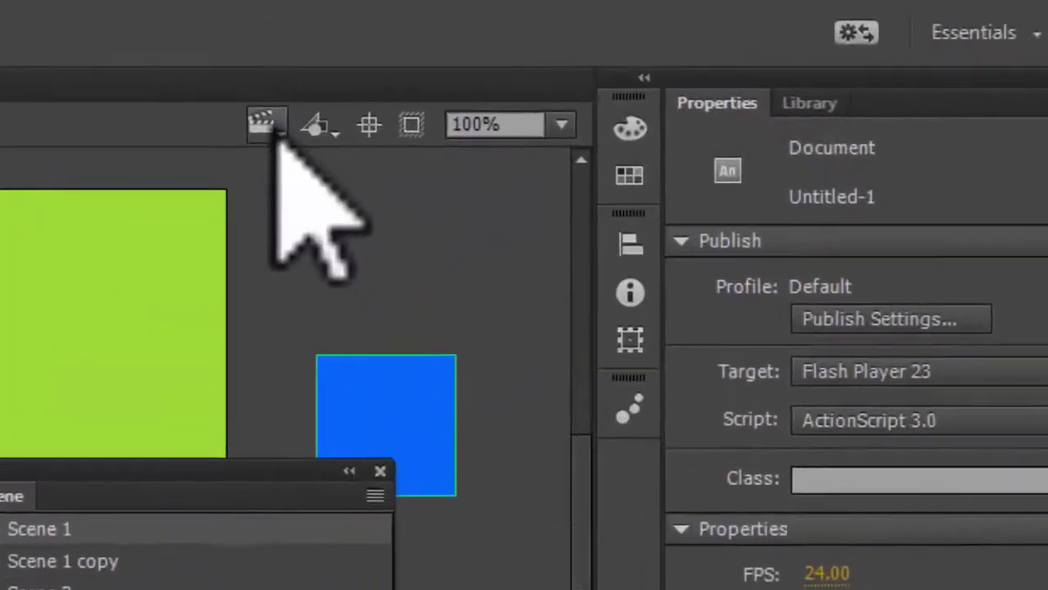
pyautogui.click(336, 91)
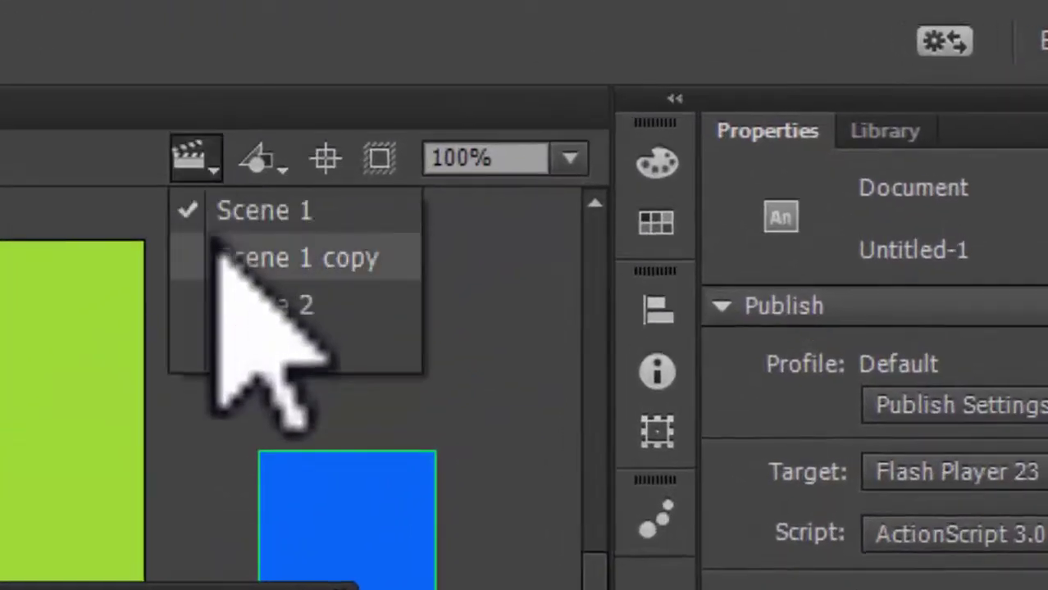
pyautogui.click(216, 246)
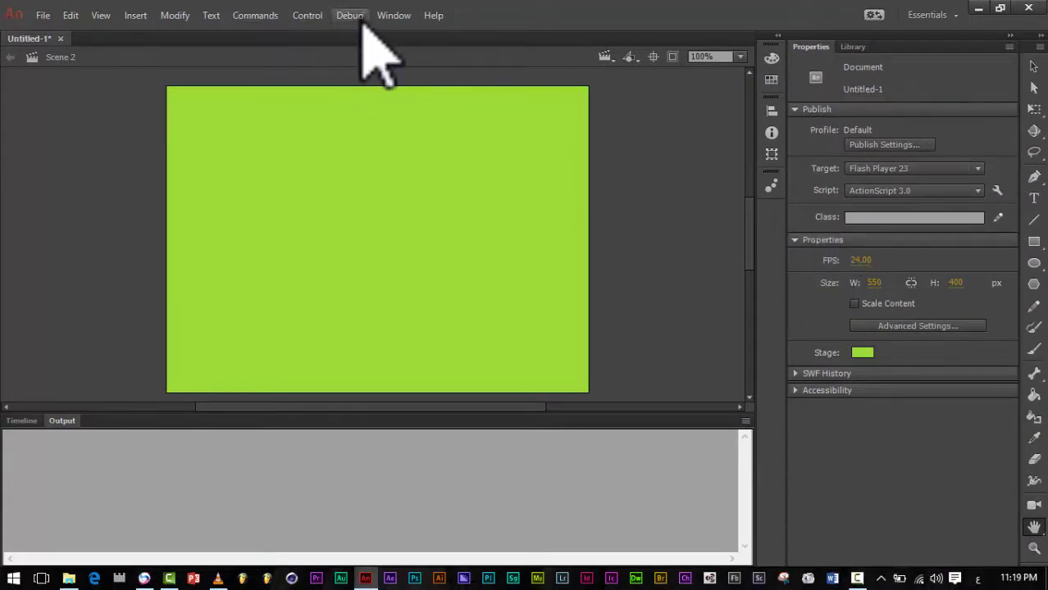
# Step: Show the Scene panel, dock it as an icon beside the Properties panel, and expand it
pyautogui.click(394, 16)
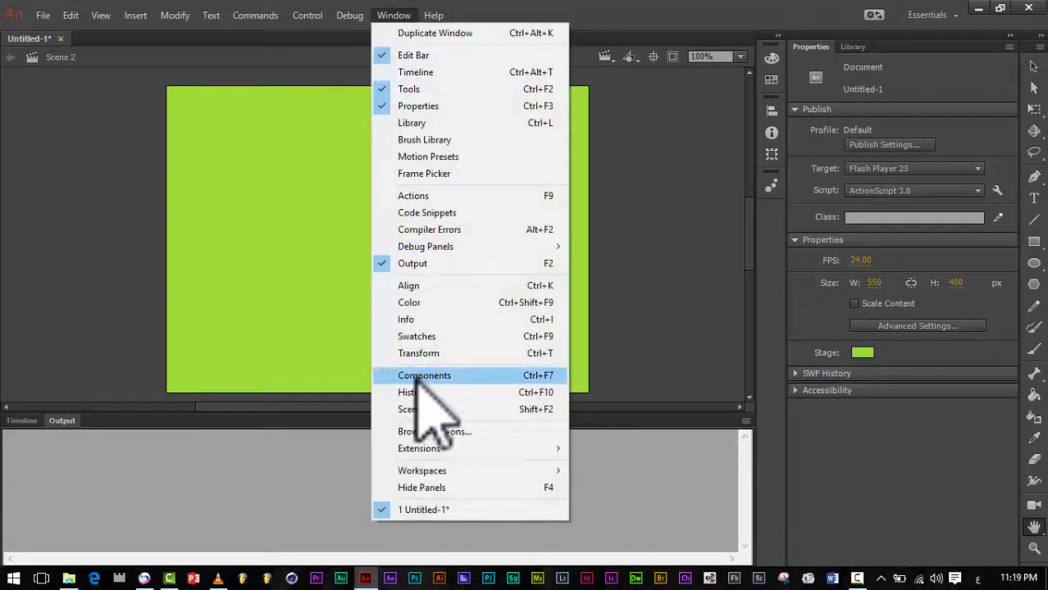
pyautogui.click(410, 418)
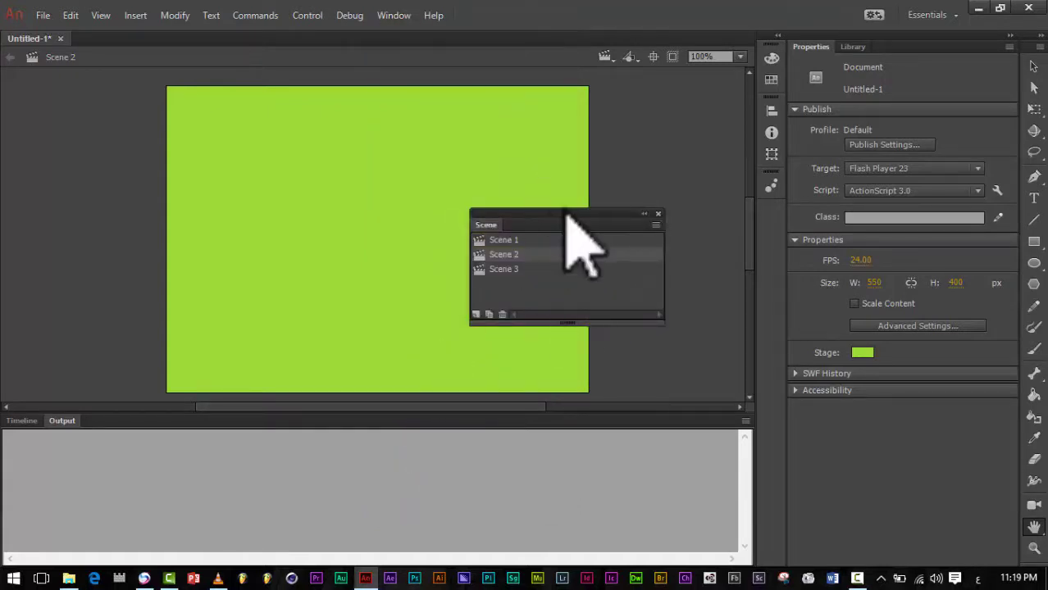
pyautogui.moveTo(574, 217); pyautogui.dragTo(778, 205)
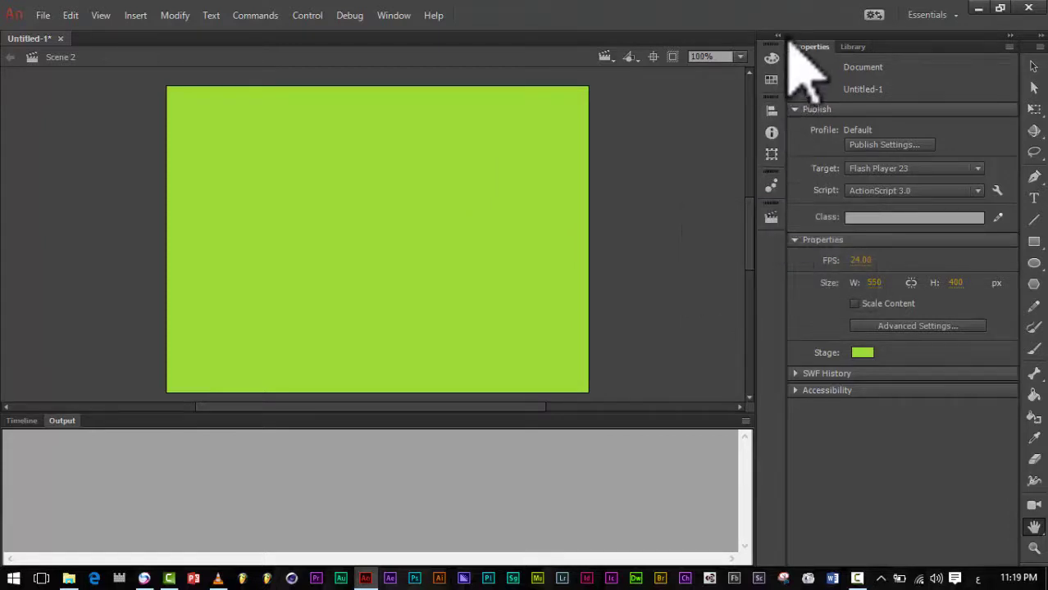
pyautogui.click(772, 214)
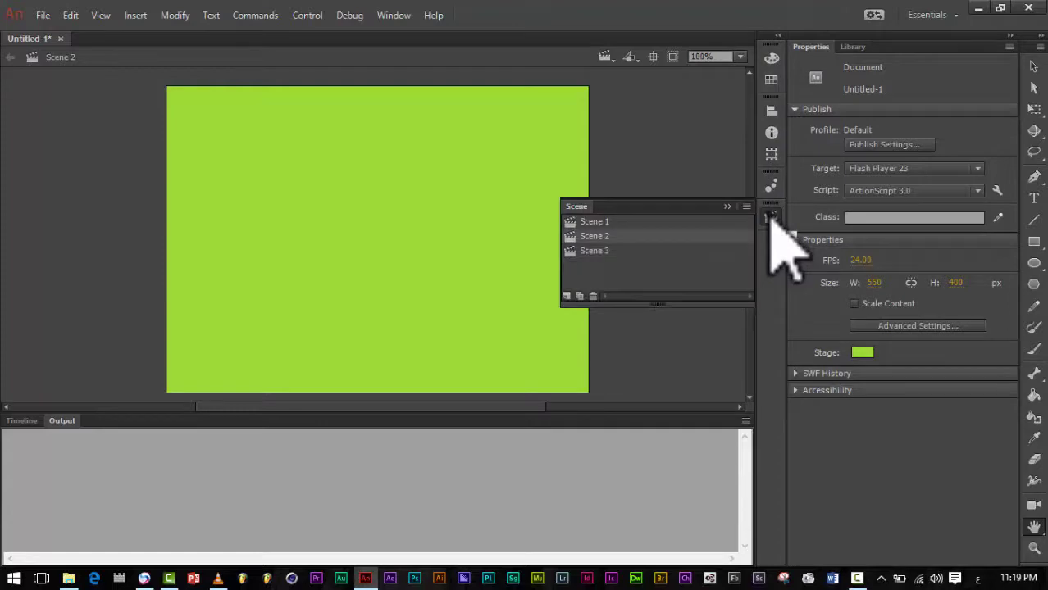
# Step: Switch to Scene 1 and rename it in the Scene panel with a short Arabic name
pyautogui.click(604, 222)
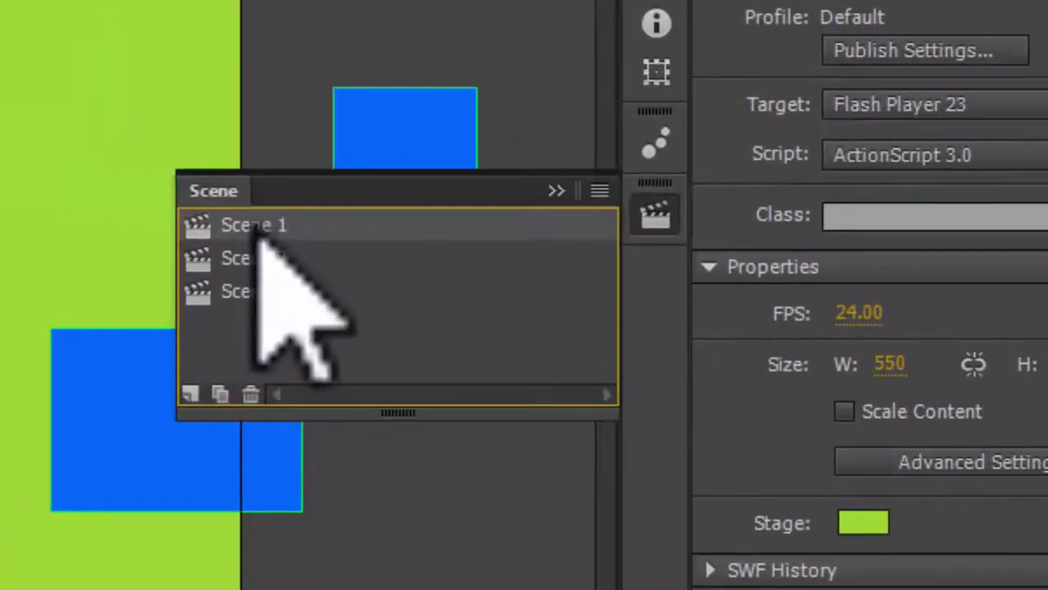
pyautogui.doubleClick(256, 226)
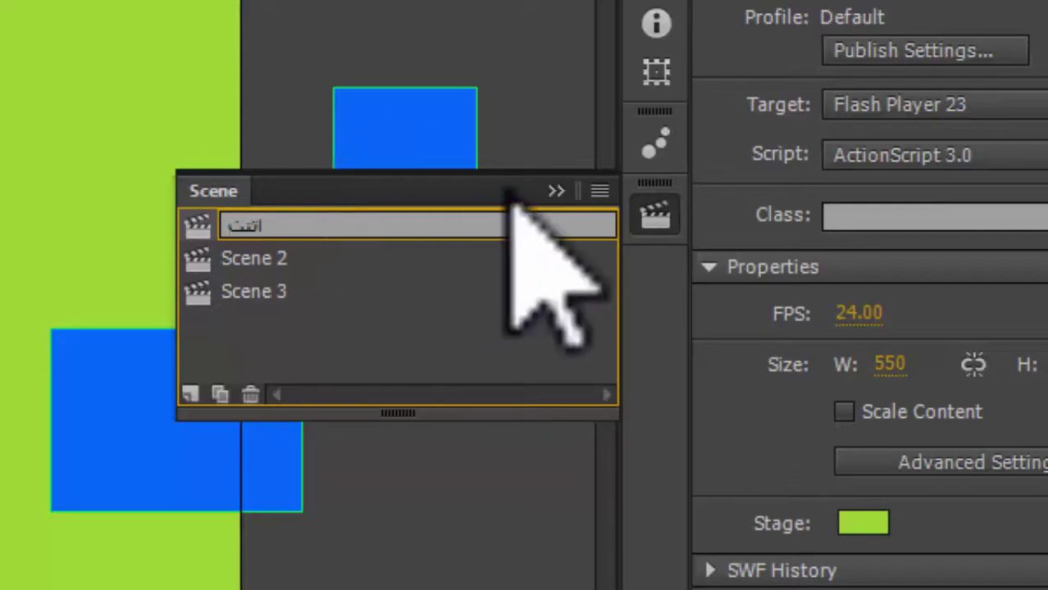
pyautogui.click(416, 314)
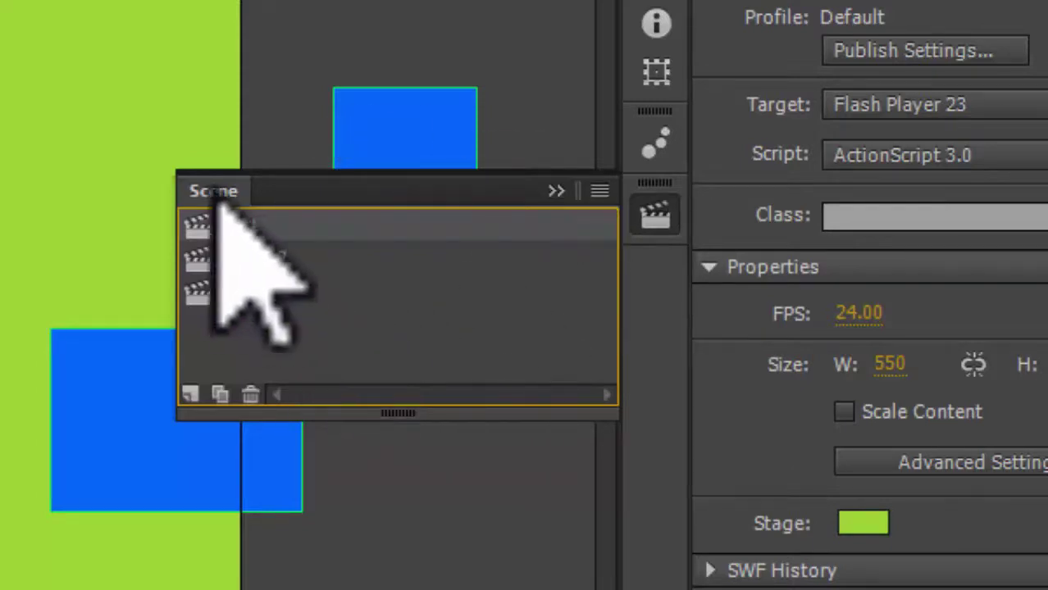
# Step: Delete the renamed first scene, confirm the deletion, and hide the Scene panel
pyautogui.click(249, 393)
pyautogui.click(249, 439)
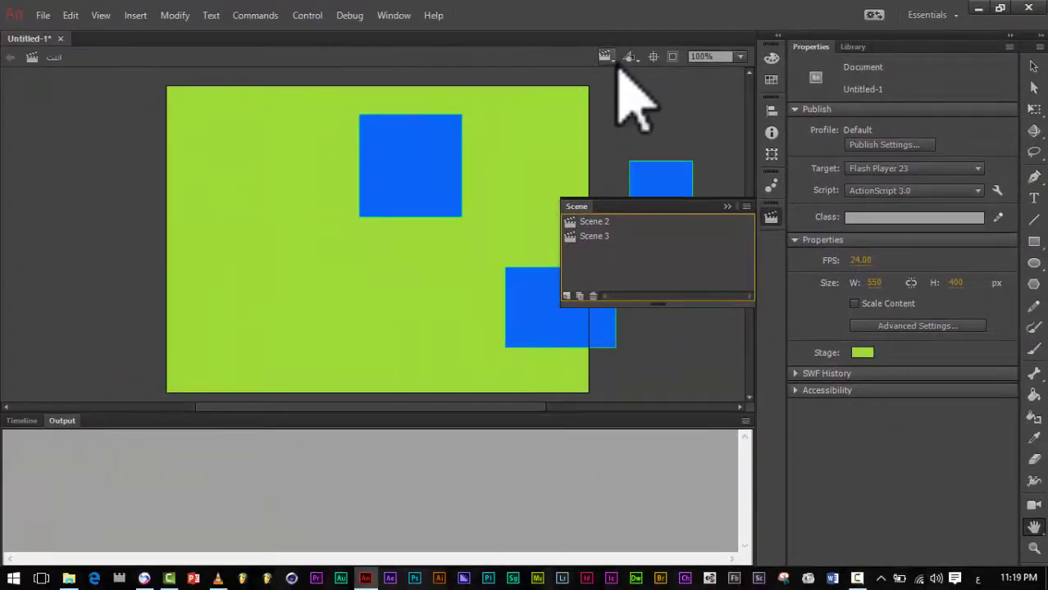
pyautogui.hotkey('shift', 'F2')
pyautogui.click(607, 56)
pyautogui.click(616, 76)
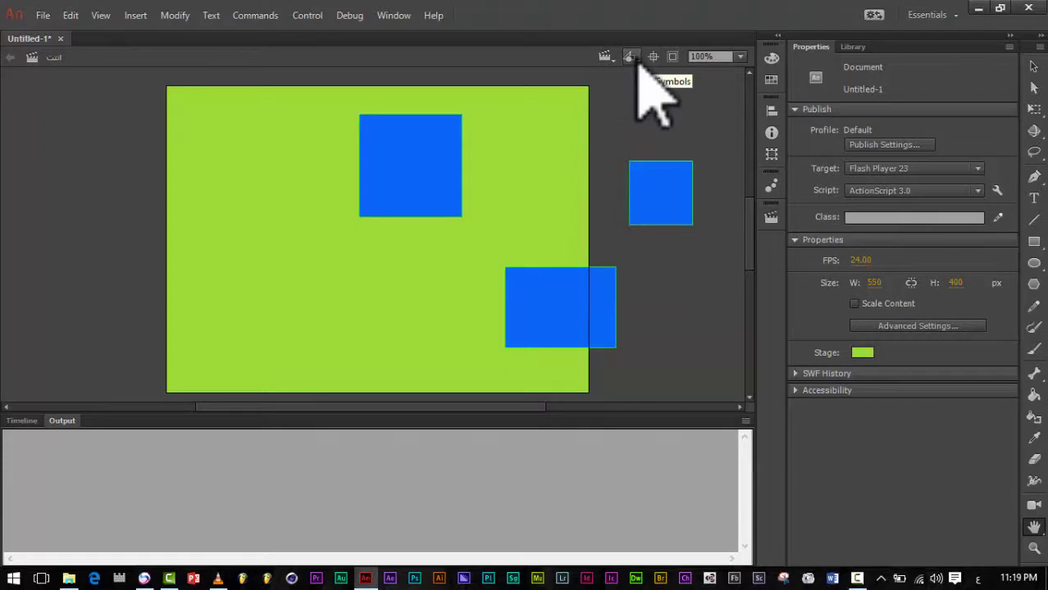
# Step: Convert the upper blue square on the stage to a Movie Clip symbol named Symbol 1, and look at the edit-symbols list
pyautogui.click(1032, 66)
pyautogui.click(430, 184)
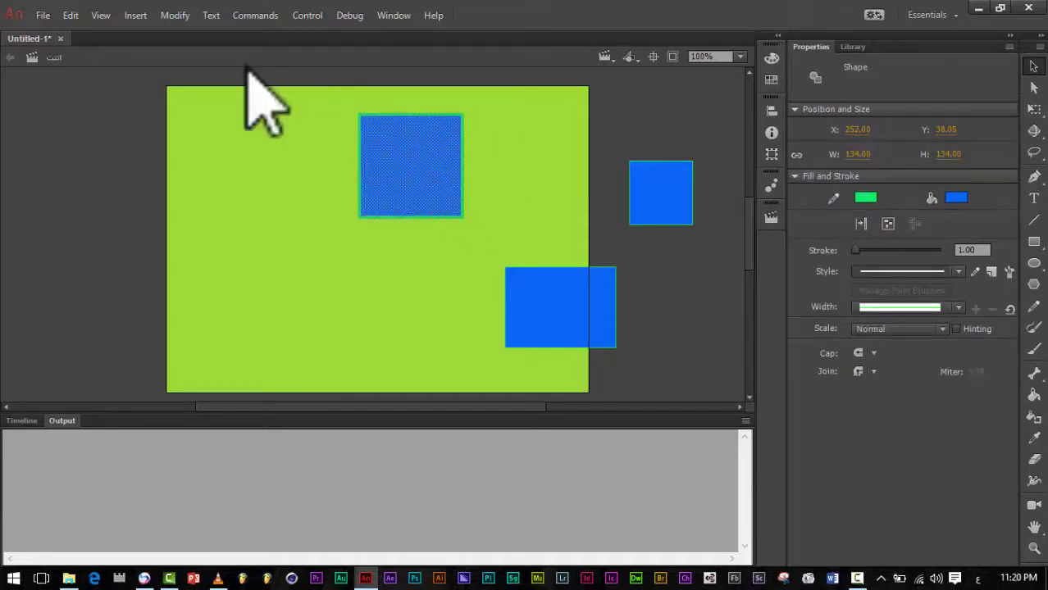
pyautogui.click(175, 16)
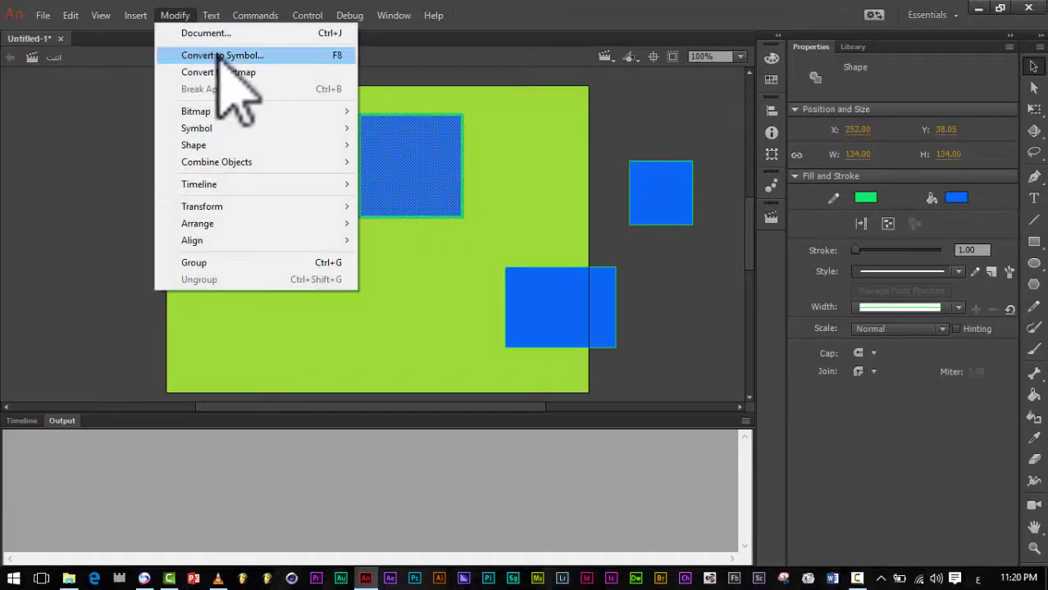
pyautogui.click(218, 55)
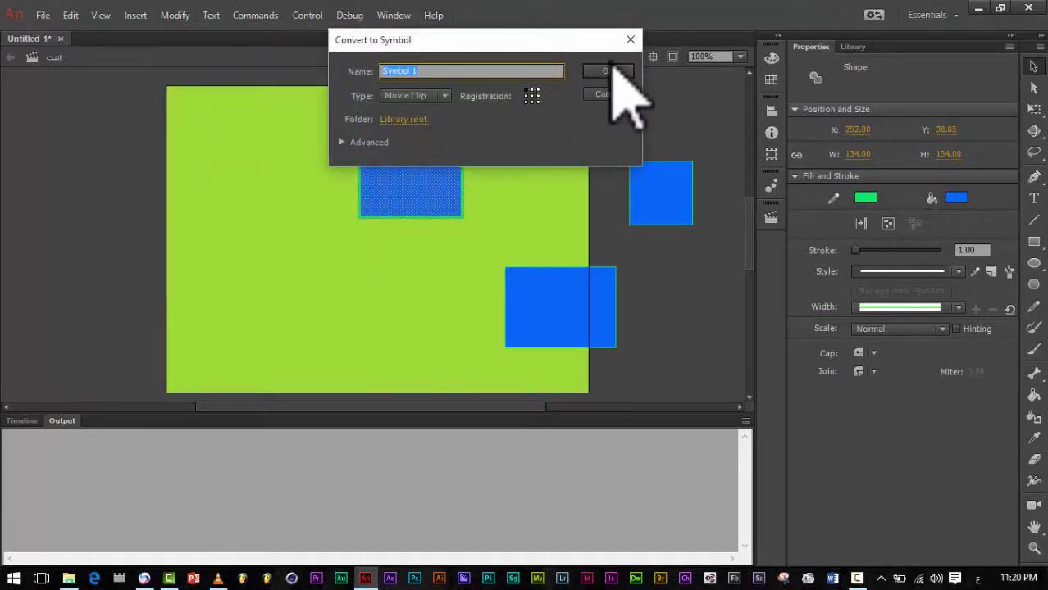
pyautogui.click(608, 72)
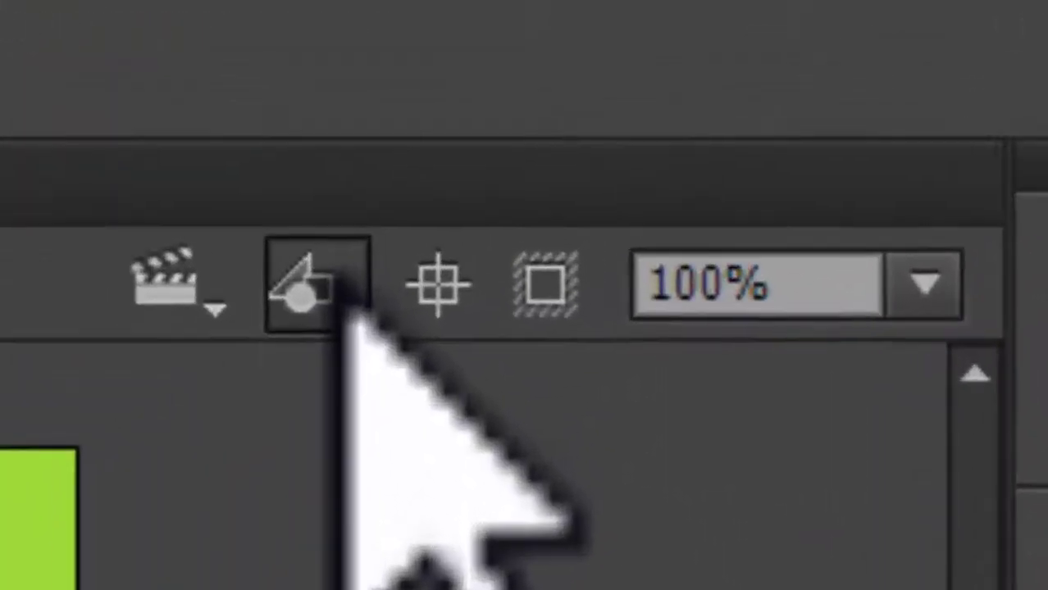
pyautogui.click(629, 57)
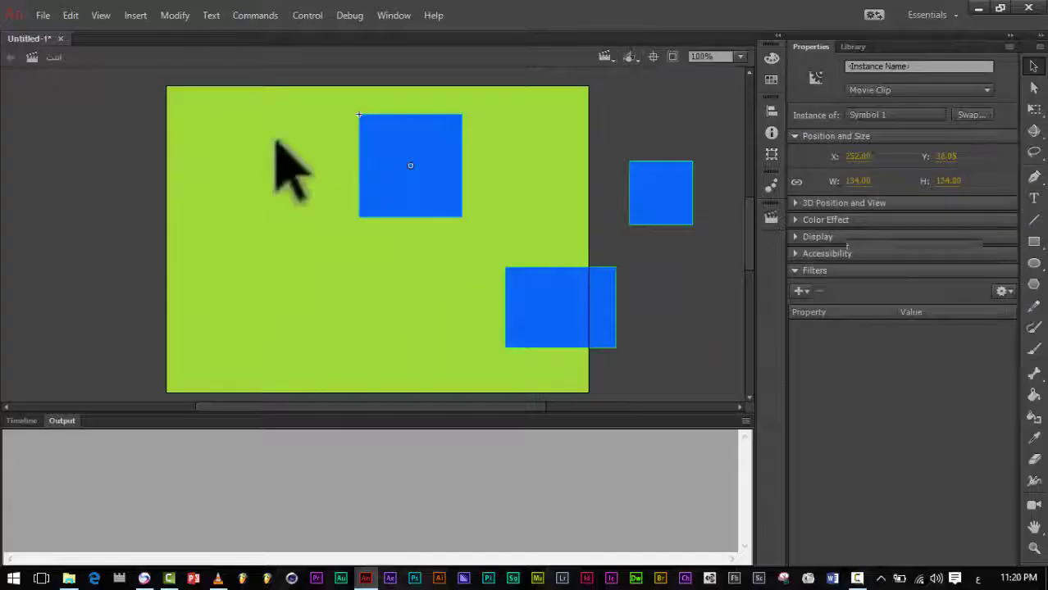
pyautogui.click(273, 140)
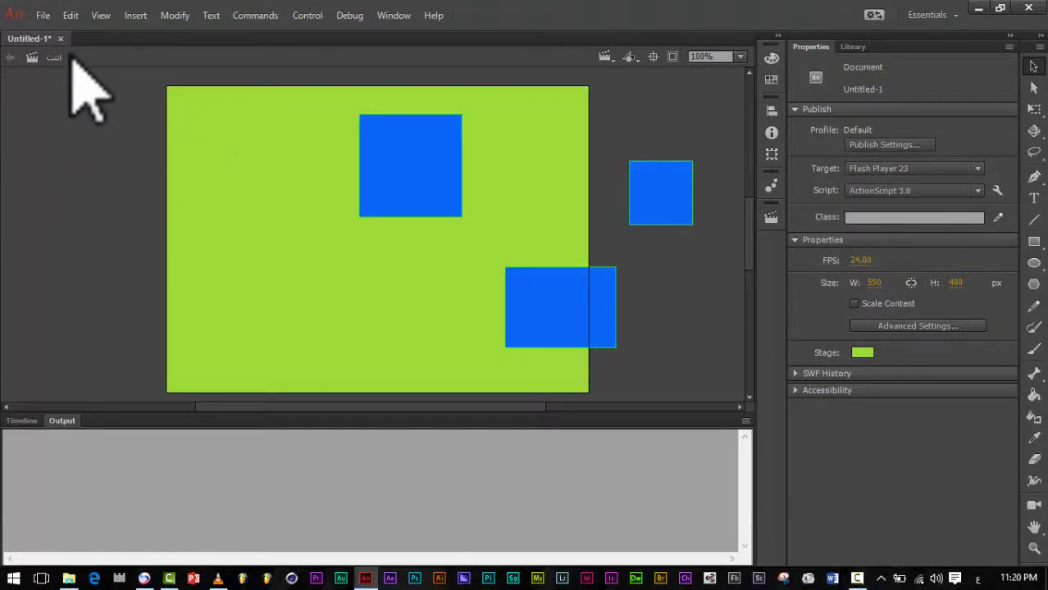
# Step: Save the document as bbbb in the Documents folder, as an Animate Document (*.fla)
pyautogui.click(43, 15)
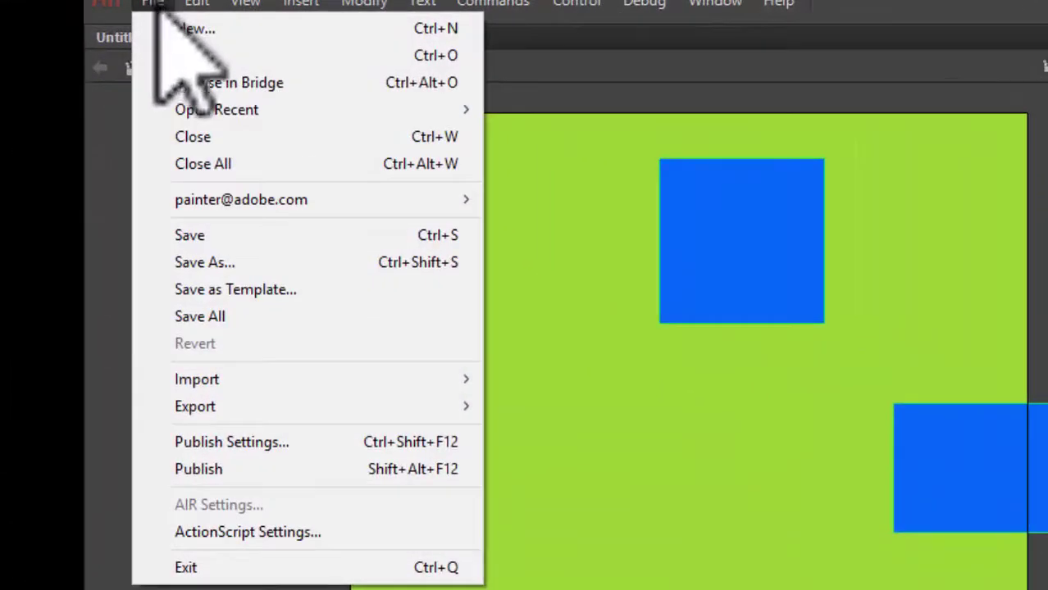
pyautogui.click(228, 235)
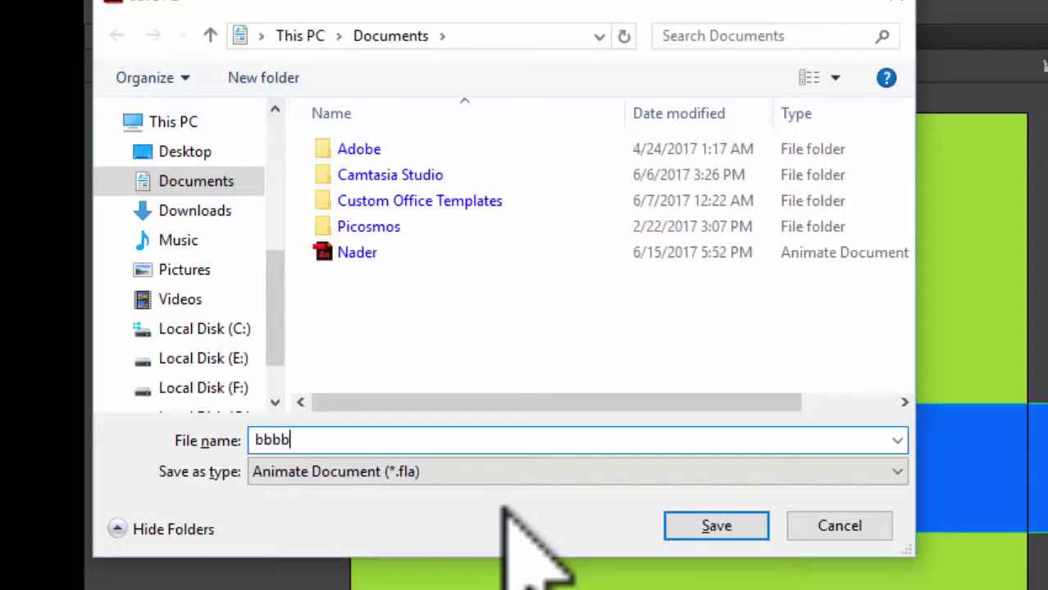
pyautogui.click(716, 525)
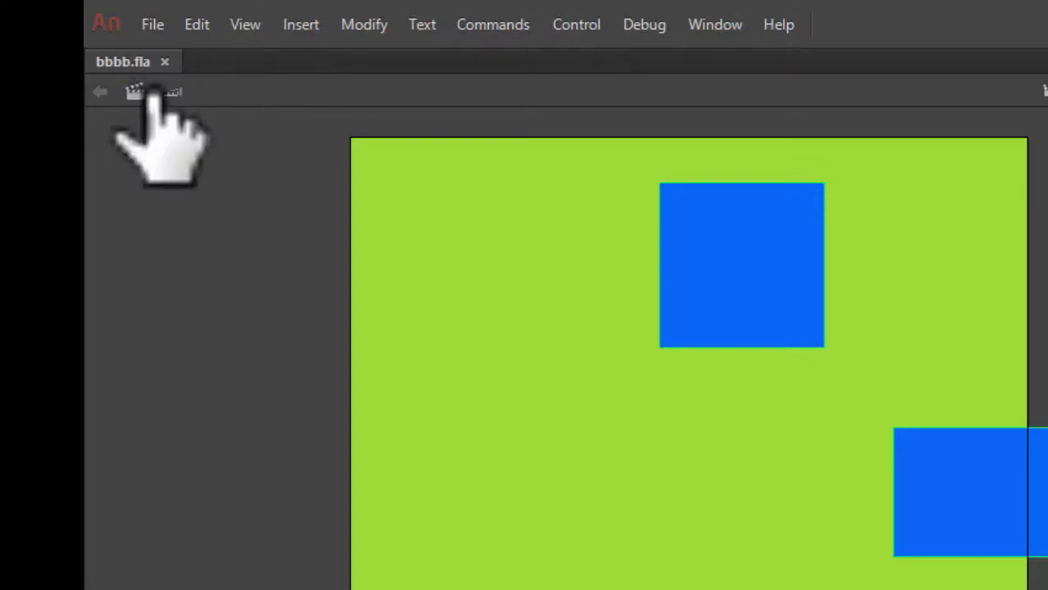
# Step: Create two new ActionScript 3.0 documents with the default 550 by 400 px stage
pyautogui.click(158, 29)
pyautogui.click(182, 52)
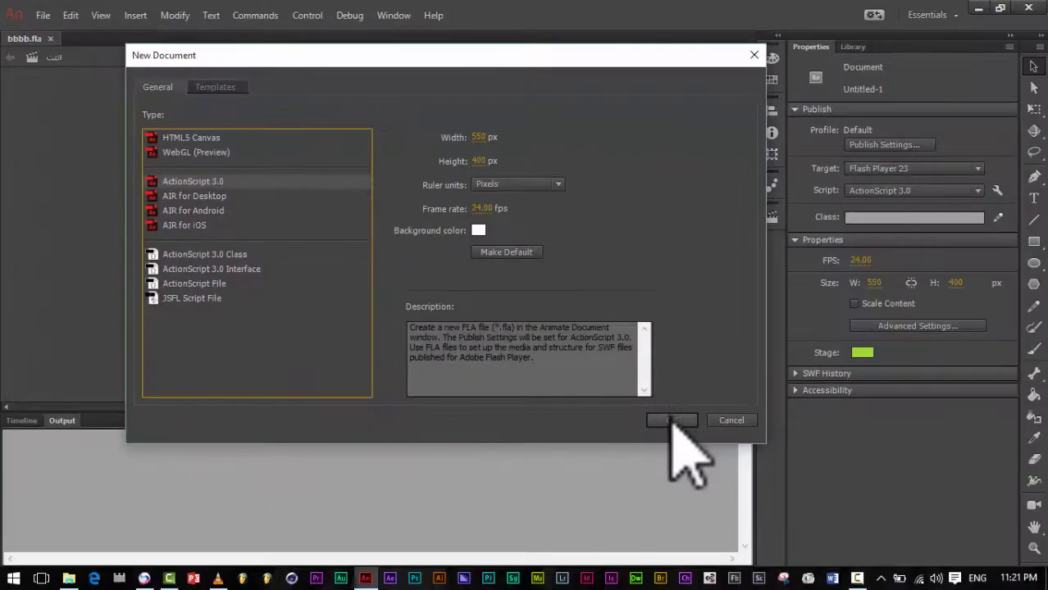
pyautogui.click(670, 419)
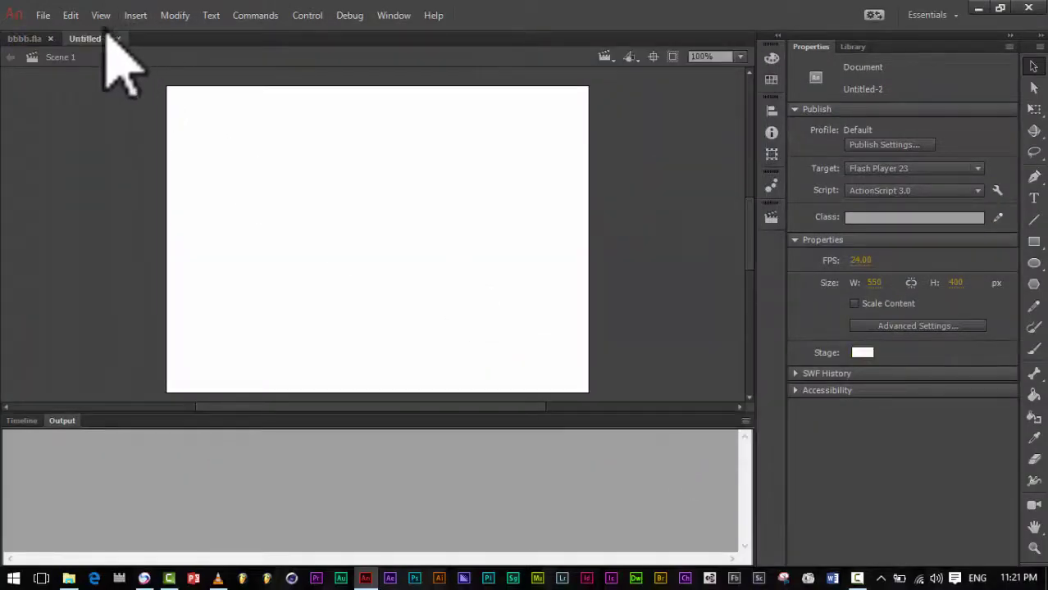
pyautogui.click(44, 16)
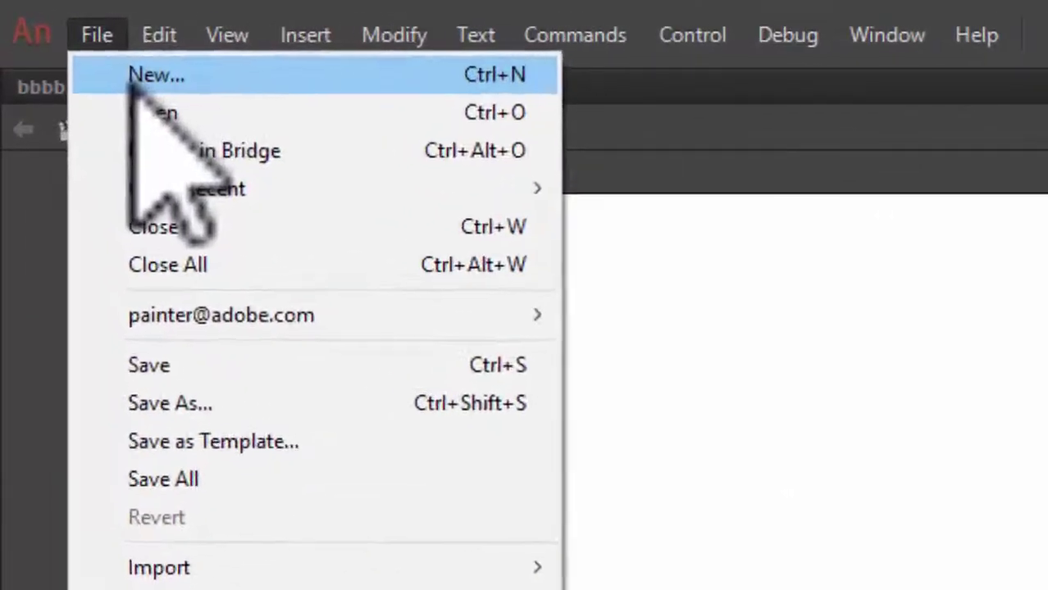
pyautogui.click(63, 33)
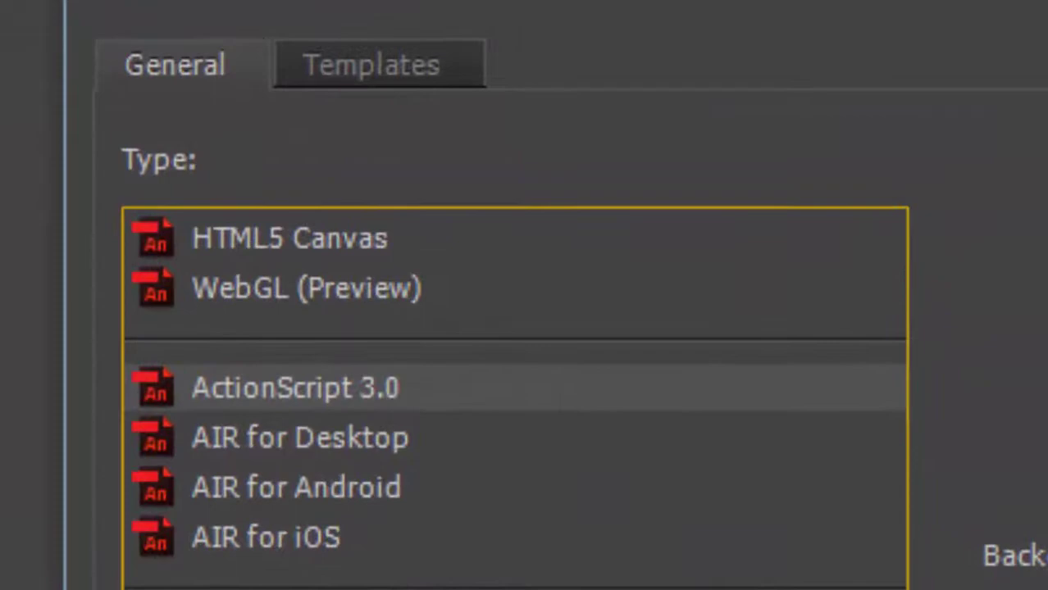
pyautogui.click(694, 451)
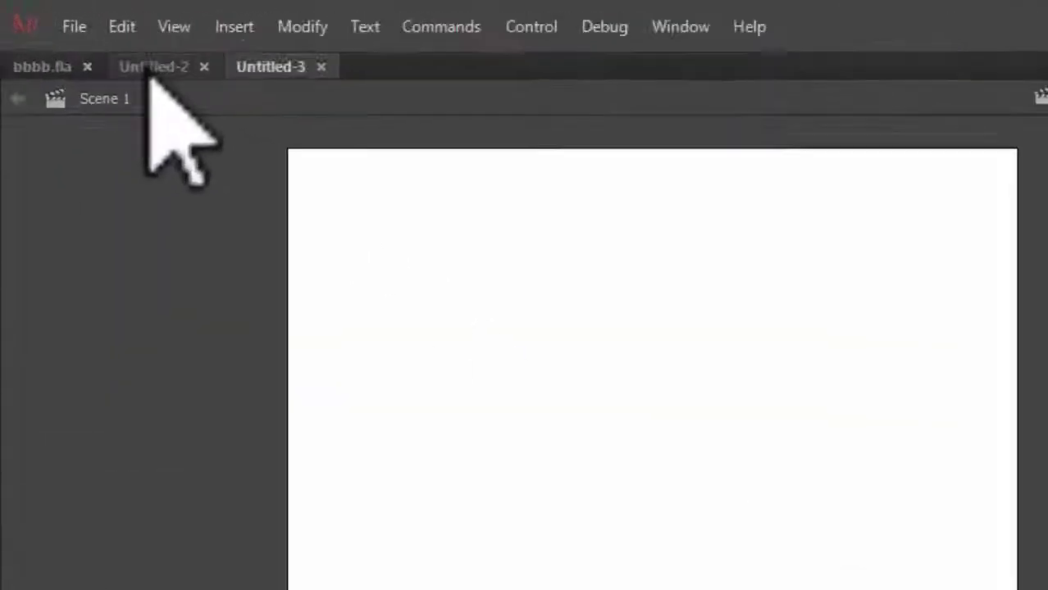
# Step: Switch between the open documents Untitled-2, bbbb.fla and Untitled-3
pyautogui.click(87, 44)
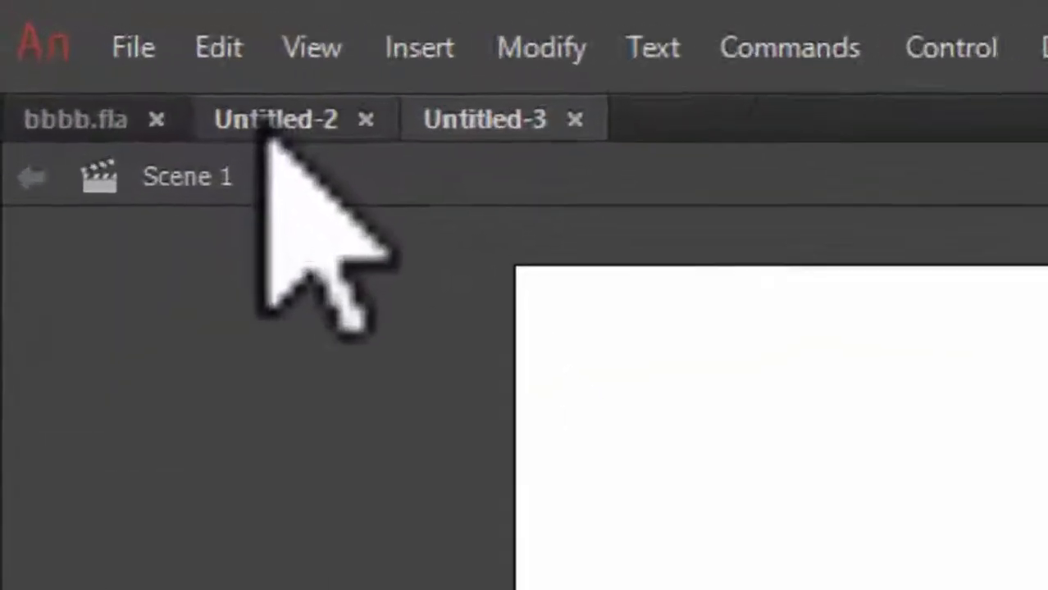
pyautogui.click(107, 152)
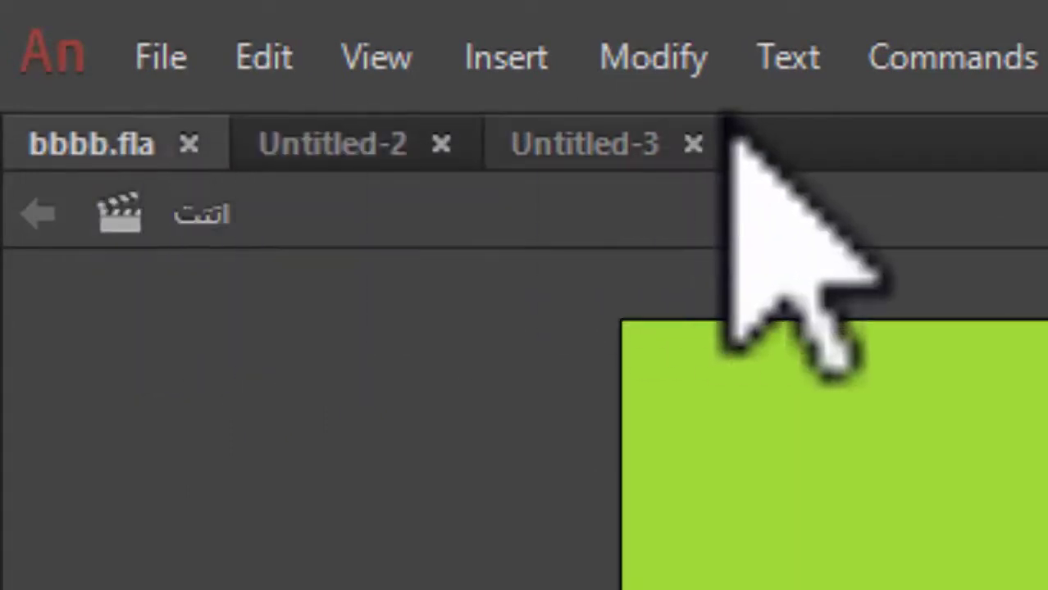
pyautogui.click(596, 157)
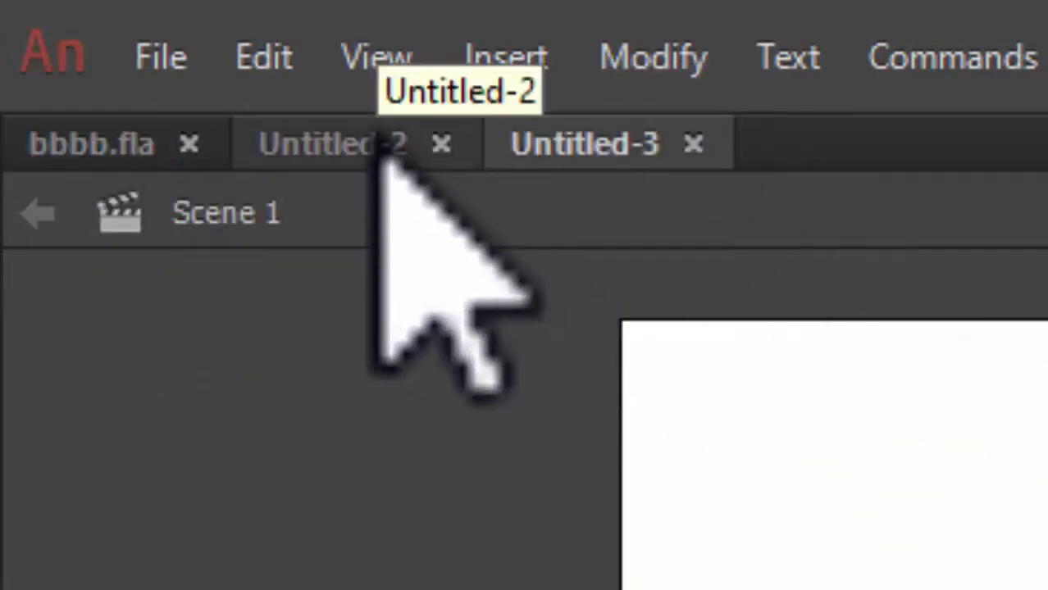
# Step: Detach Untitled-2 into its own floating window, and maximize and minimize that window
pyautogui.moveTo(379, 156); pyautogui.dragTo(435, 351)
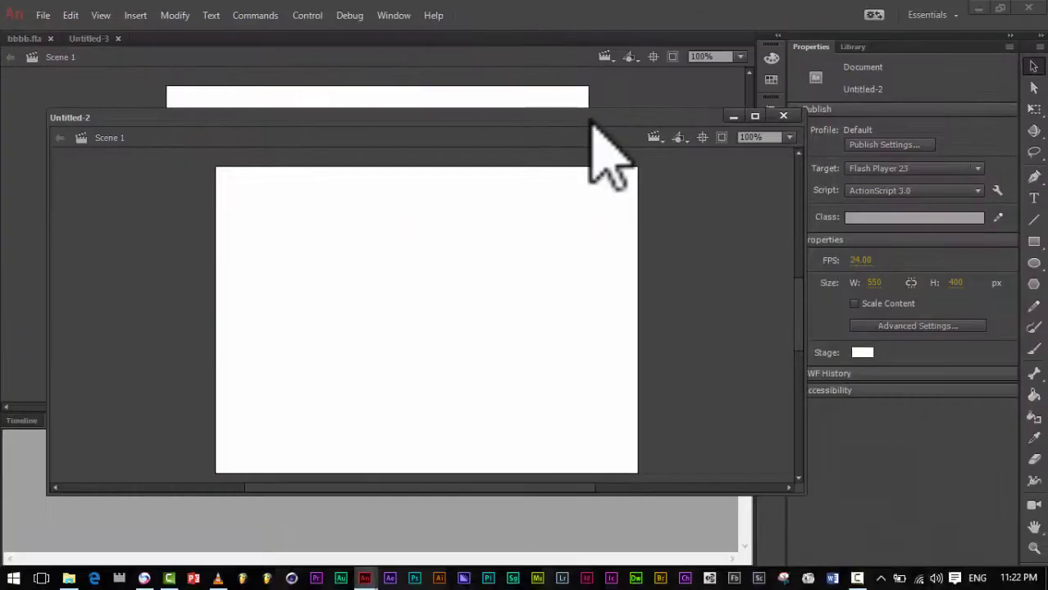
pyautogui.click(754, 116)
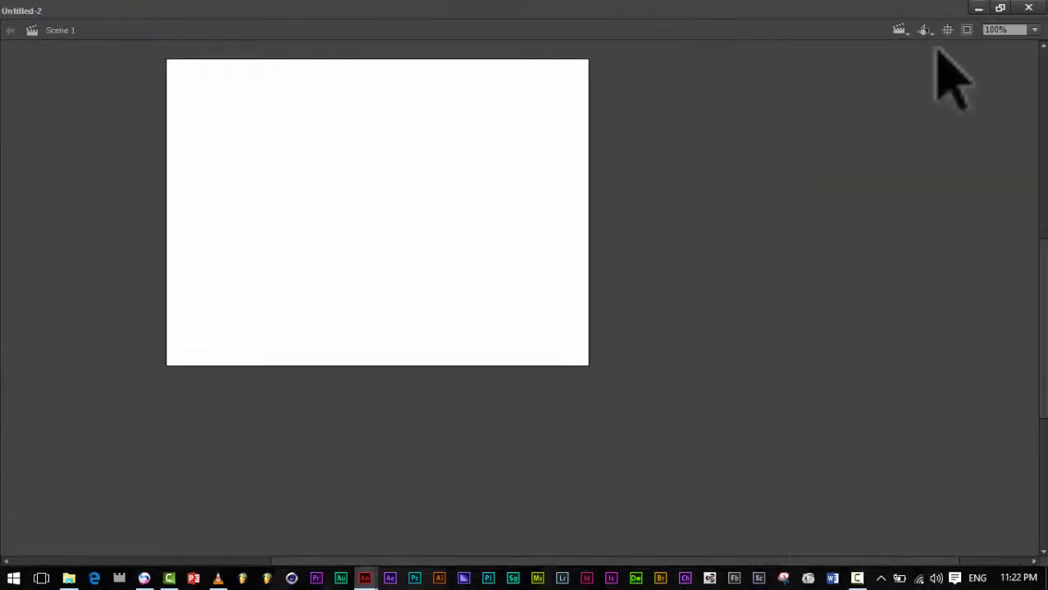
pyautogui.click(987, 12)
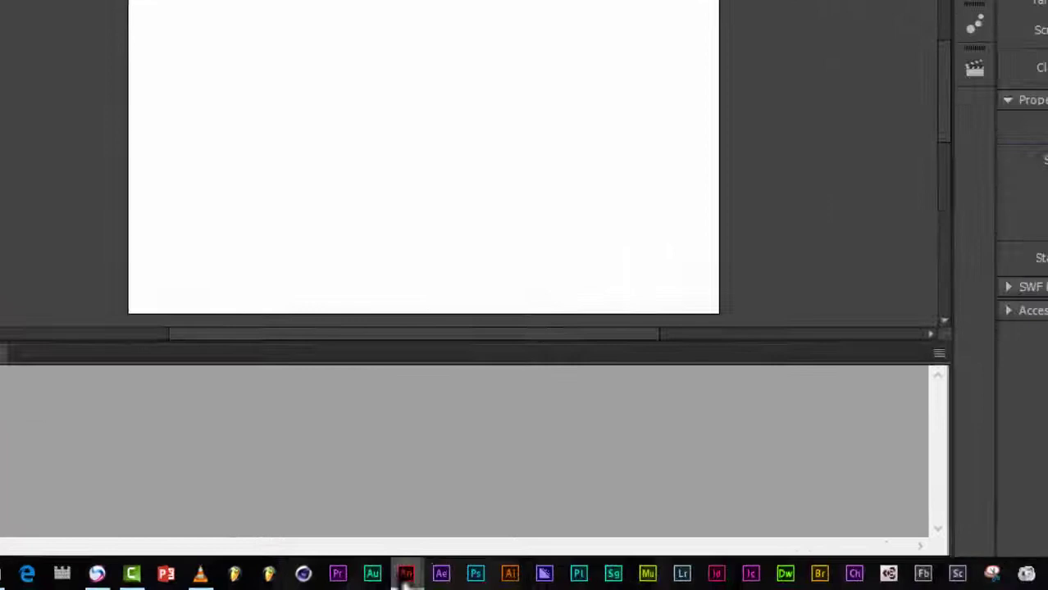
# Step: Bring back the minimized Untitled-2 window and dock it again with the other open documents
pyautogui.moveTo(364, 577)
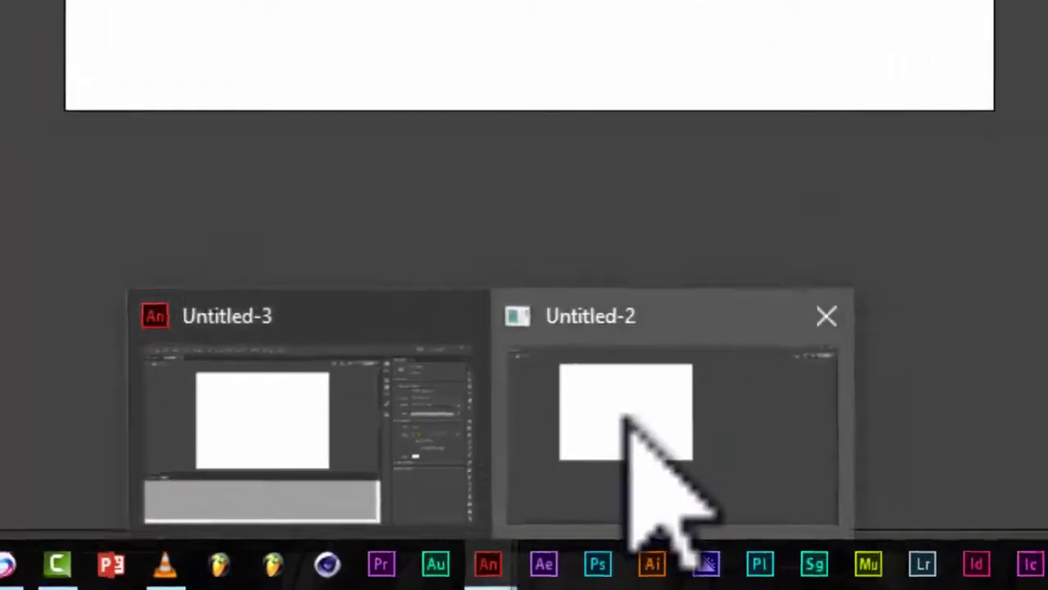
pyautogui.click(647, 408)
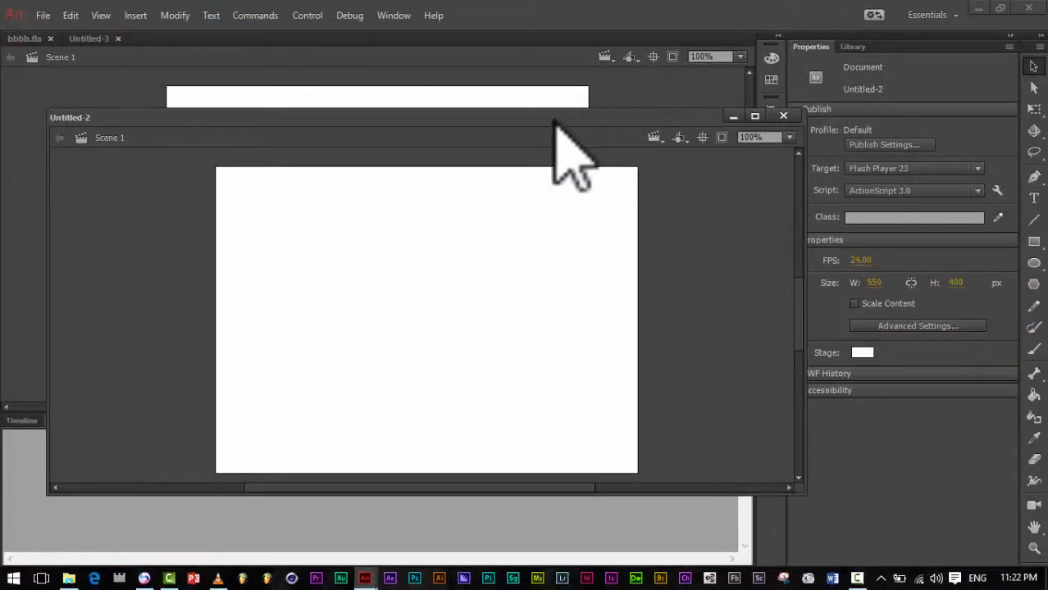
pyautogui.moveTo(549, 113); pyautogui.dragTo(627, 37)
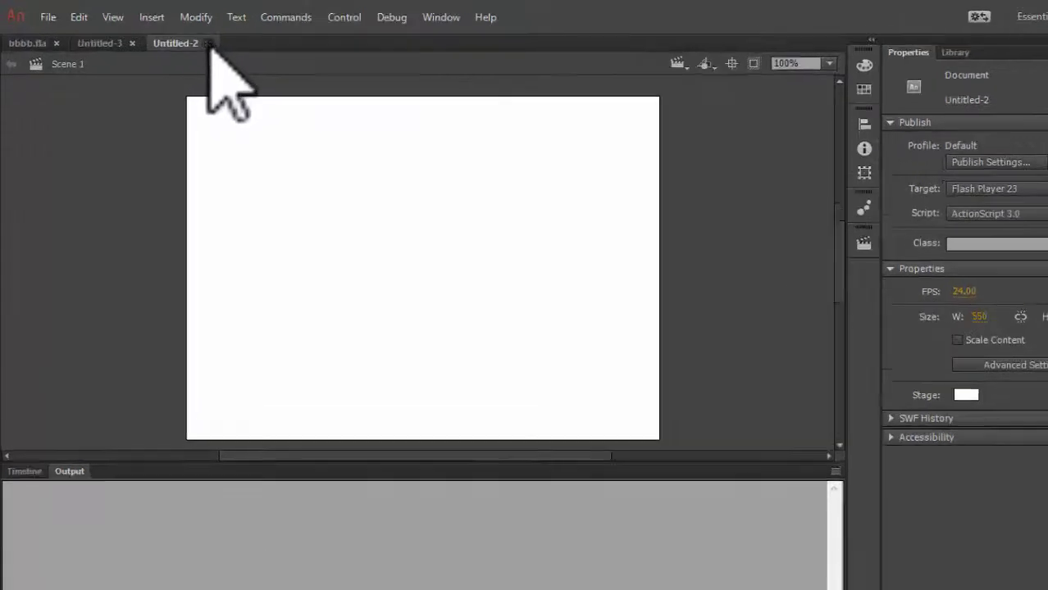
# Step: Close Untitled-2, Untitled-3 and bbbb.fla, and create a new ActionScript 3.0 document from the start screen
pyautogui.click(185, 39)
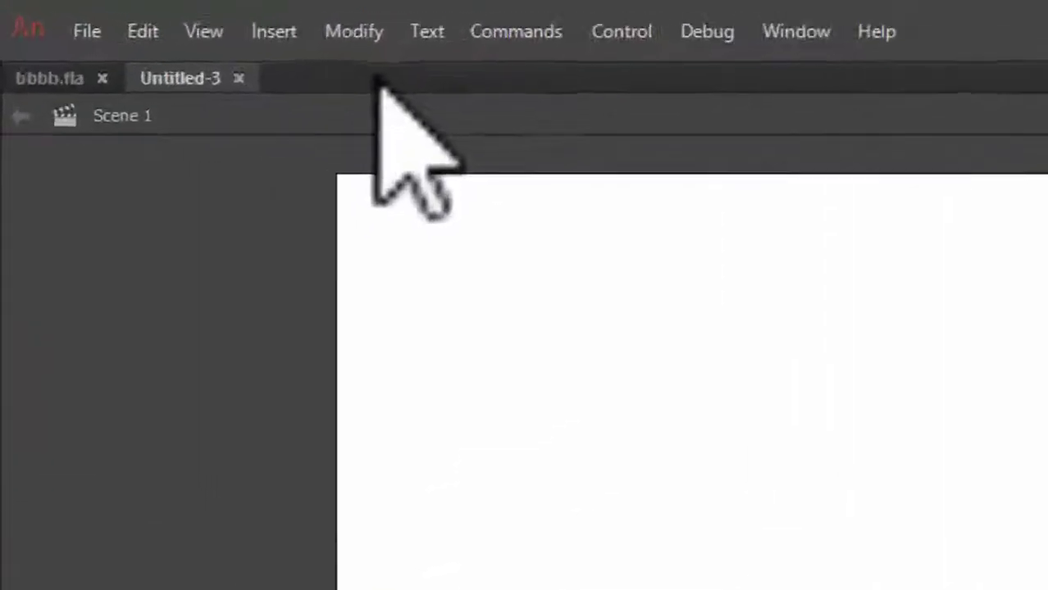
pyautogui.click(331, 108)
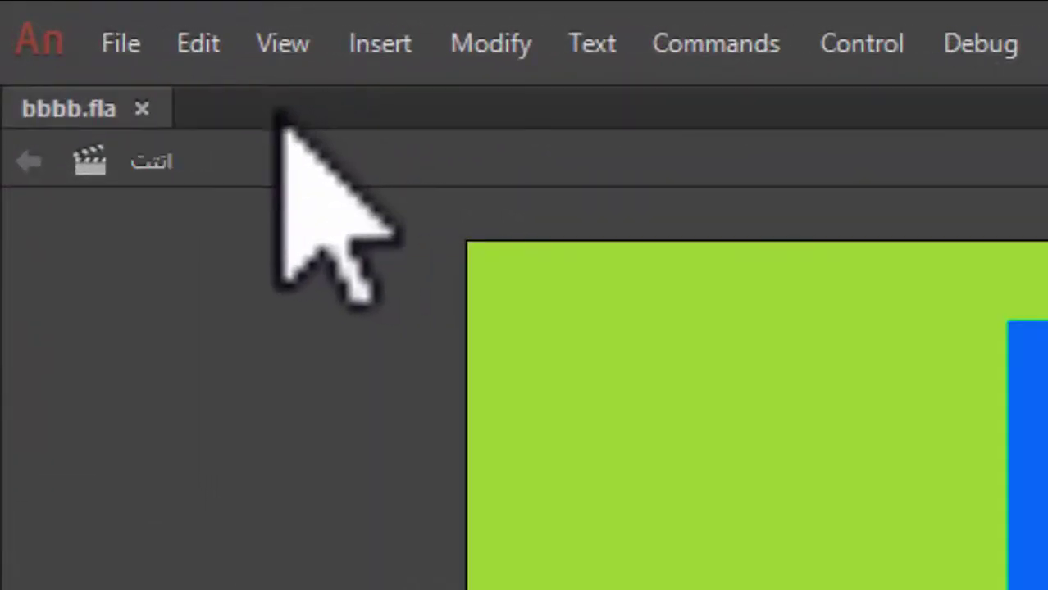
pyautogui.click(146, 109)
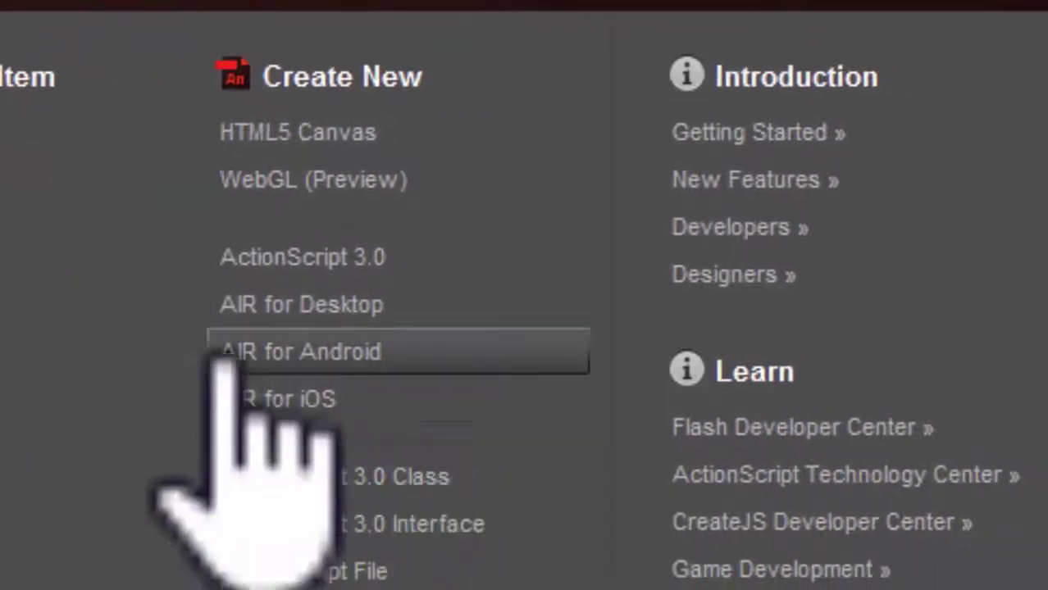
pyautogui.click(314, 252)
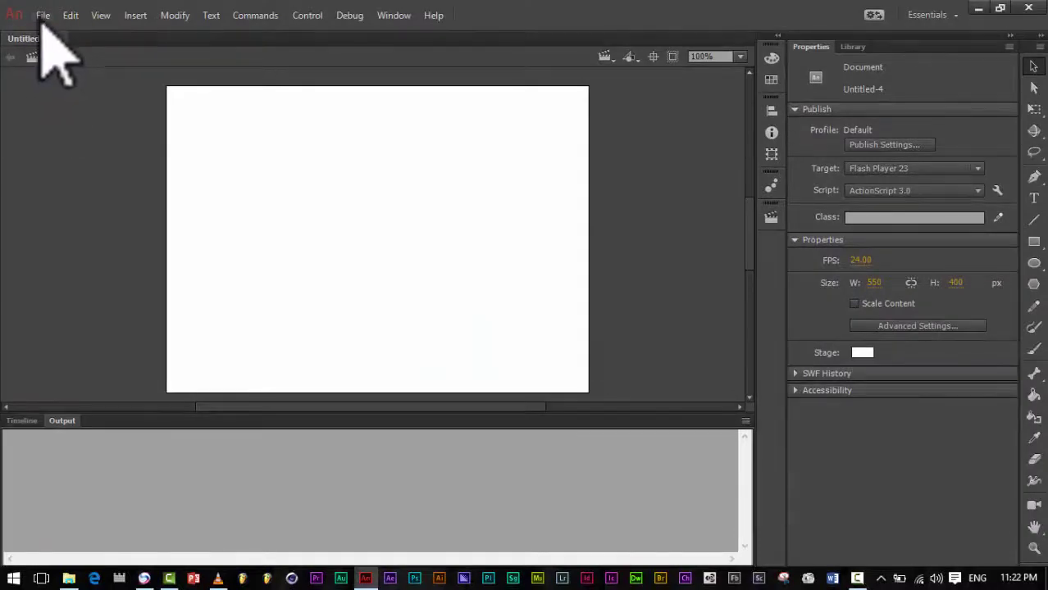
# Step: Try the Save command on the new document and toggle the clipping of content outside the stage
pyautogui.click(43, 17)
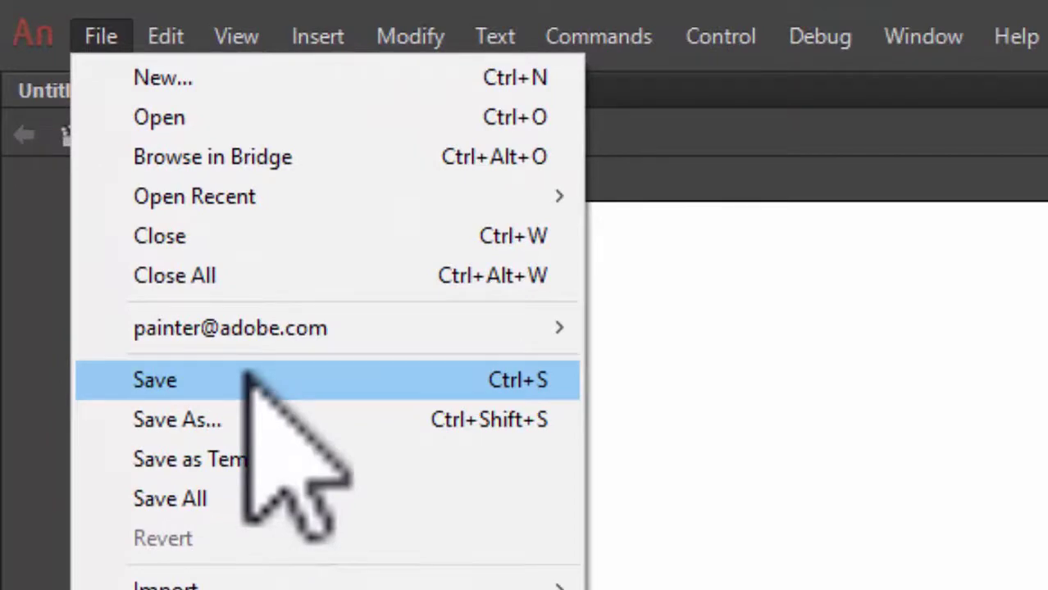
pyautogui.click(247, 377)
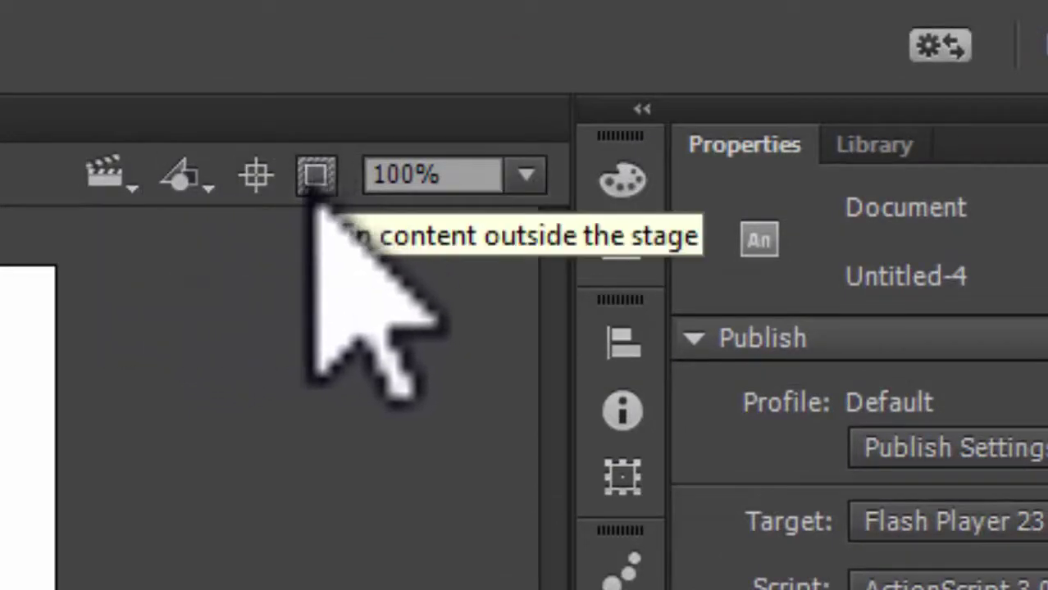
pyautogui.click(322, 176)
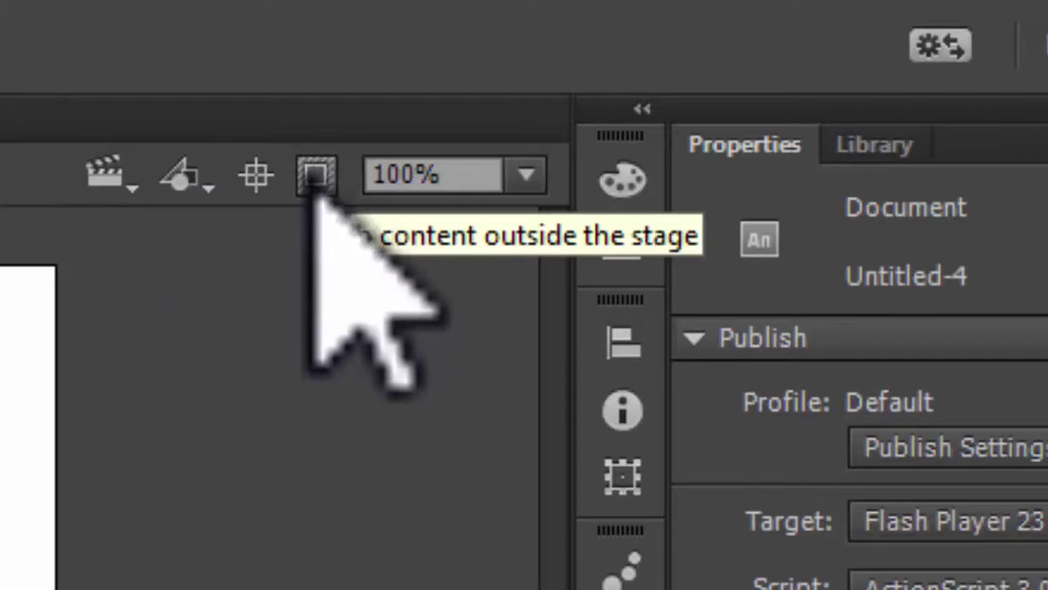